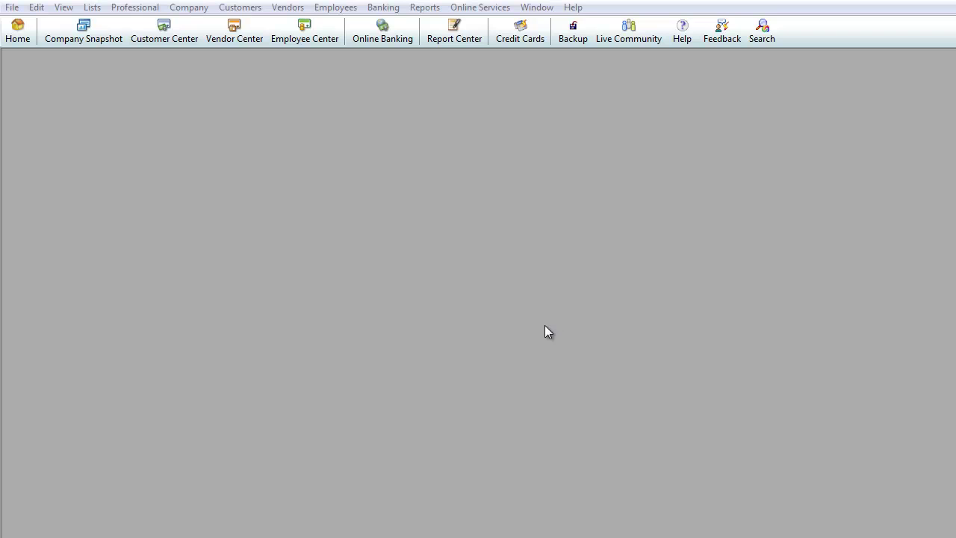
# - Open the Vendor Center after looking through the Vendors and Banking menus
pyautogui.click(288, 8)
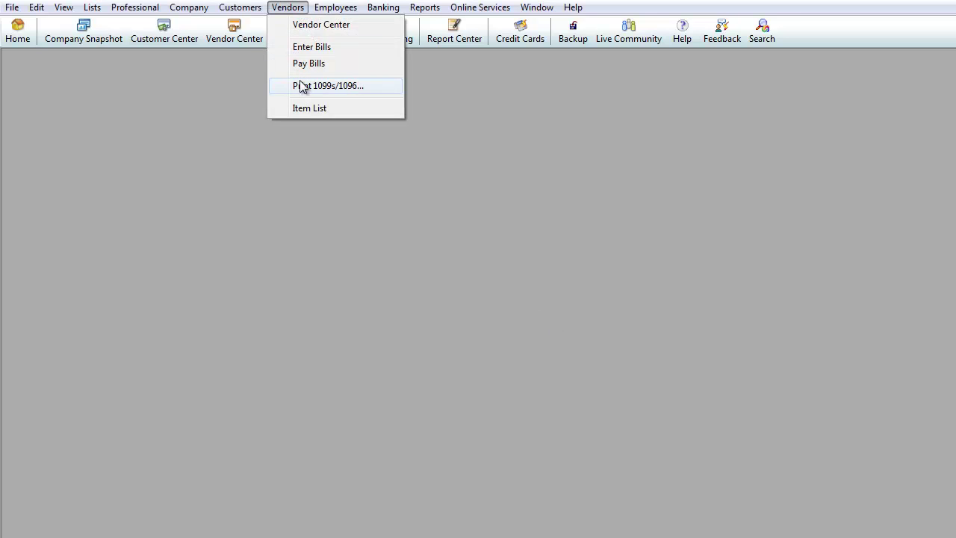
pyautogui.moveTo(384, 9)
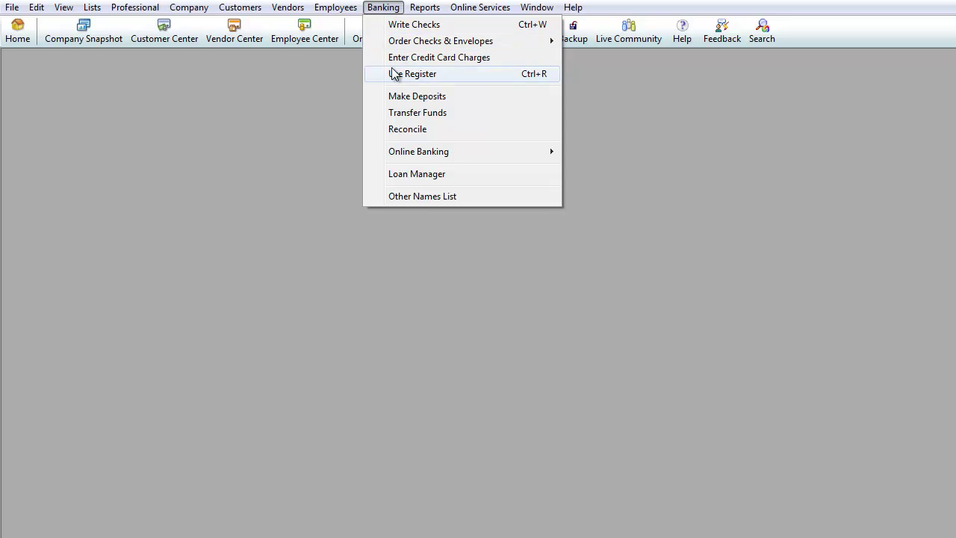
pyautogui.click(272, 125)
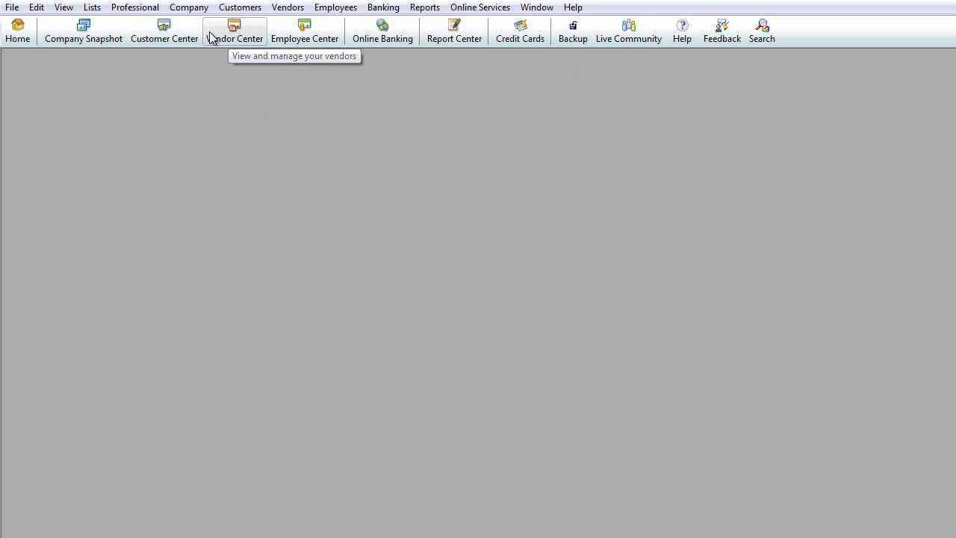
pyautogui.click(238, 35)
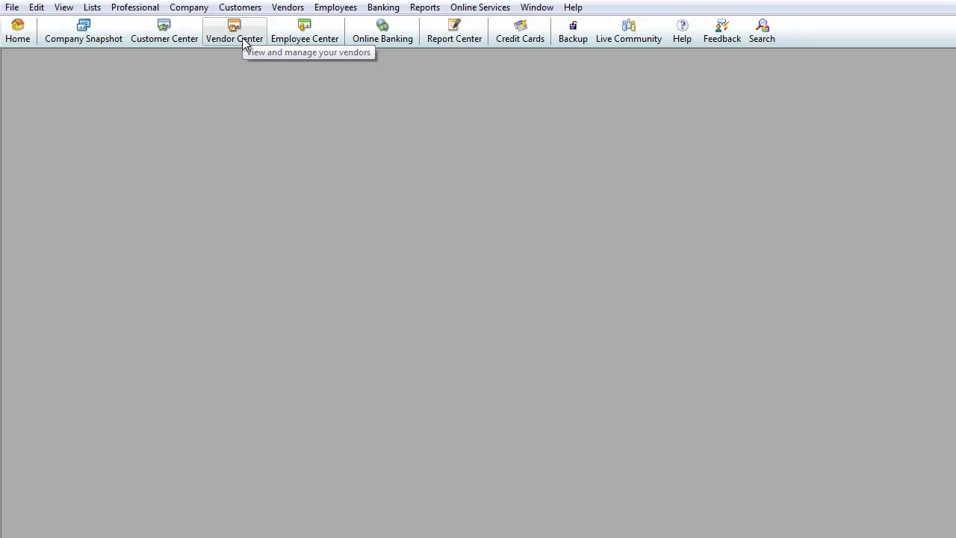
pyautogui.click(243, 45)
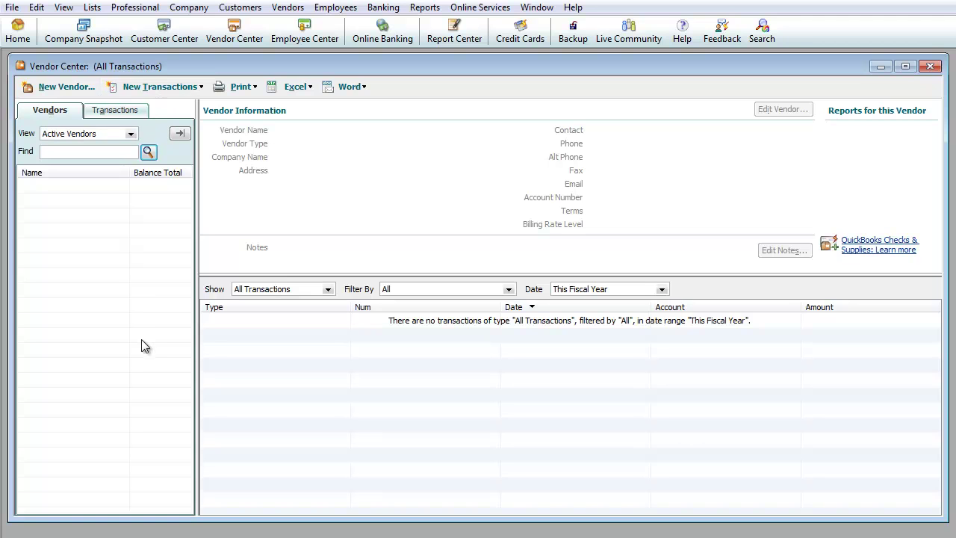
# - Start a new vendor with Vendor One as both vendor name and company name
pyautogui.click(61, 92)
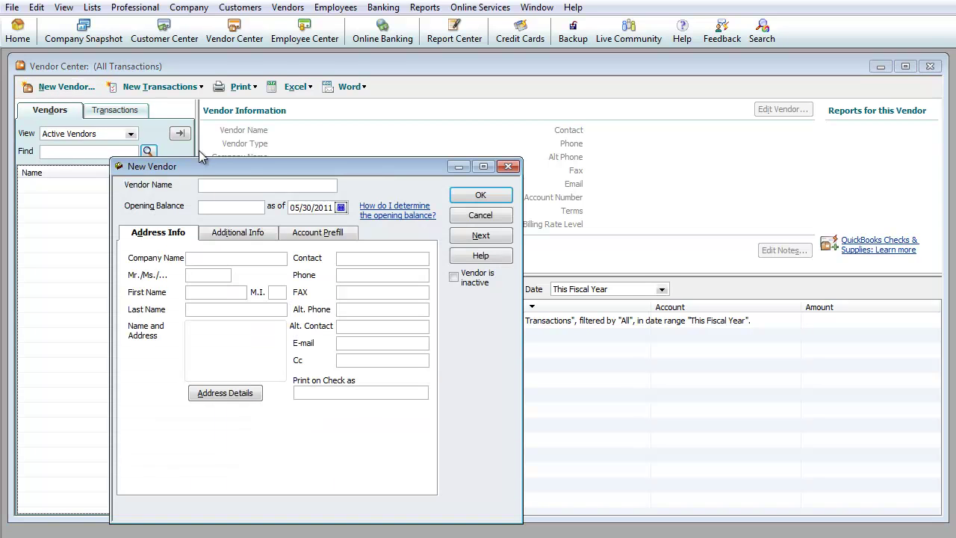
pyautogui.write('Vendor One')
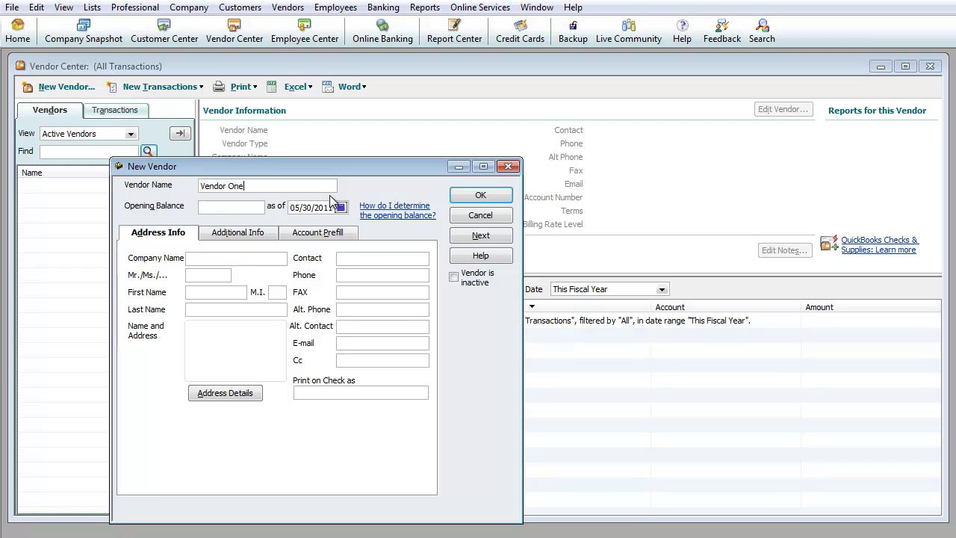
pyautogui.press('Tab')
pyautogui.press('Tab')
pyautogui.hotkey('shift', 'Tab')
pyautogui.hotkey('shift', 'Tab')
pyautogui.hotkey('shift', 'Tab')
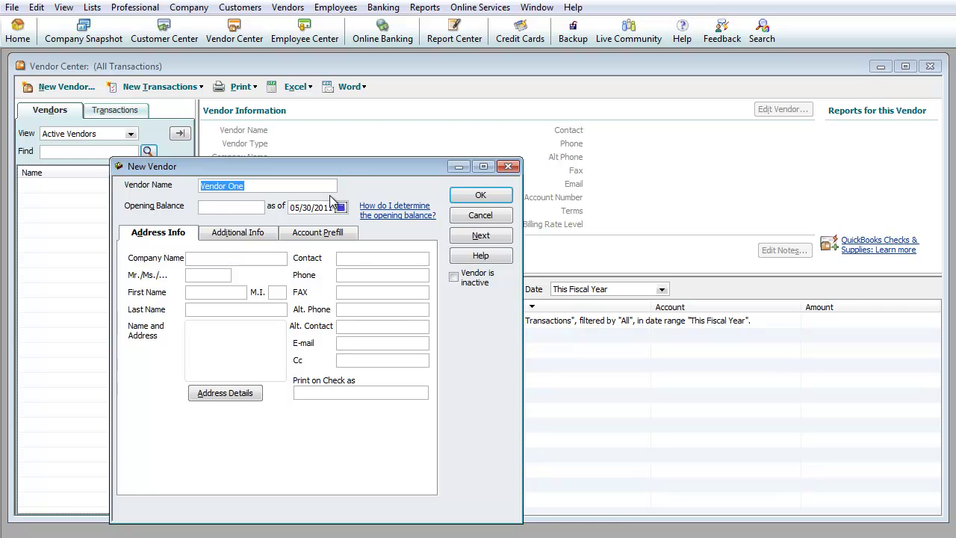
pyautogui.press('Tab')
pyautogui.press('Tab')
pyautogui.press('Tab')
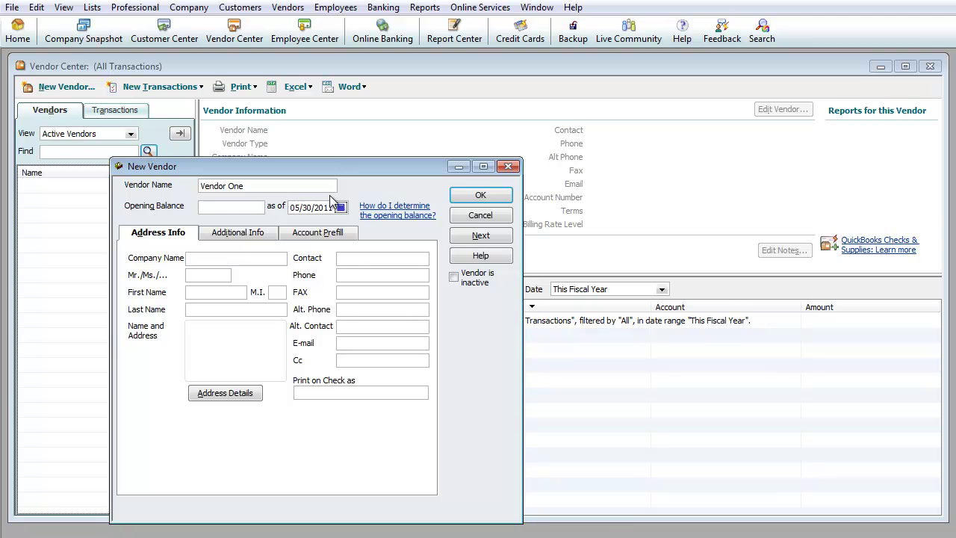
pyautogui.write('Vendor One')
pyautogui.press('Tab')
pyautogui.press('Tab')
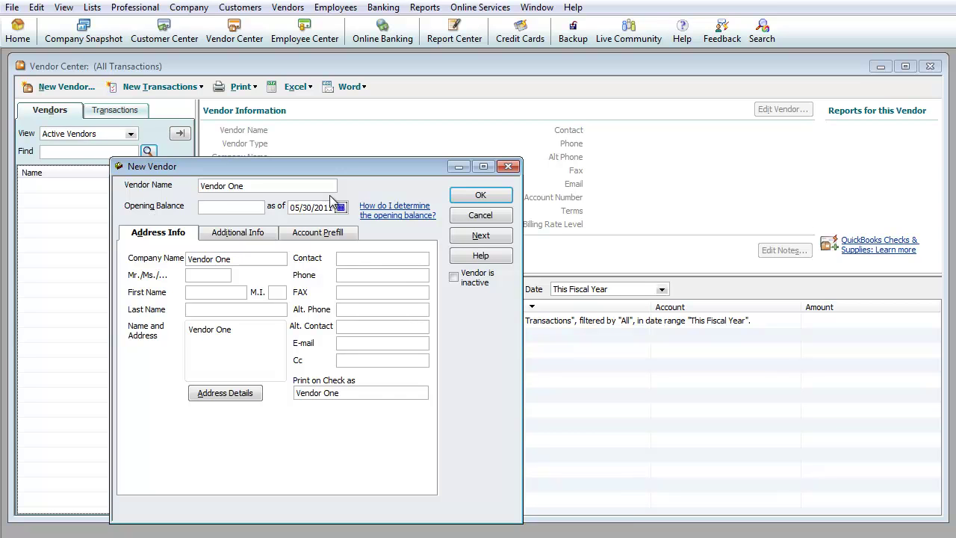
# - Enter the contact's first and last name and the vendor's mailing address
pyautogui.press('Tab')
pyautogui.press('Tab')
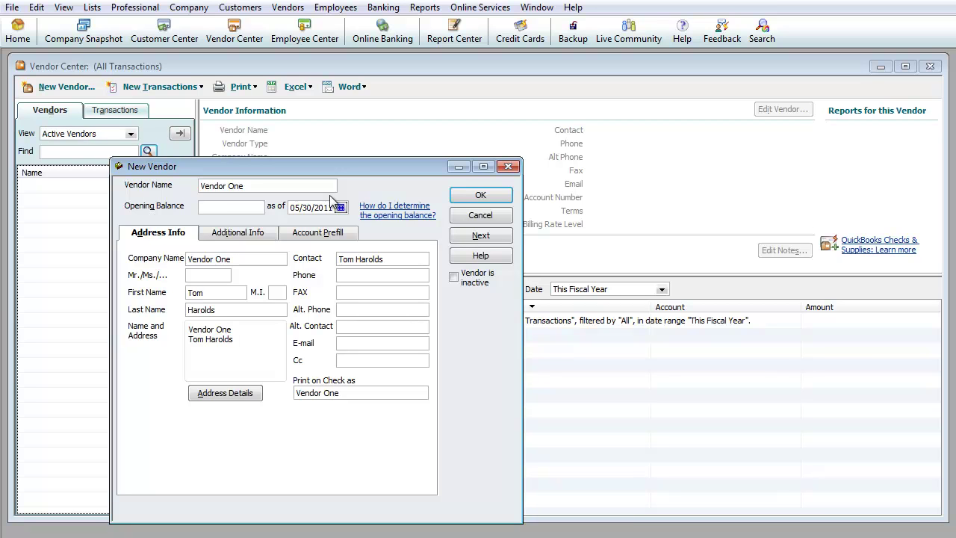
pyautogui.press('Return')
pyautogui.write('5555 Fake ')
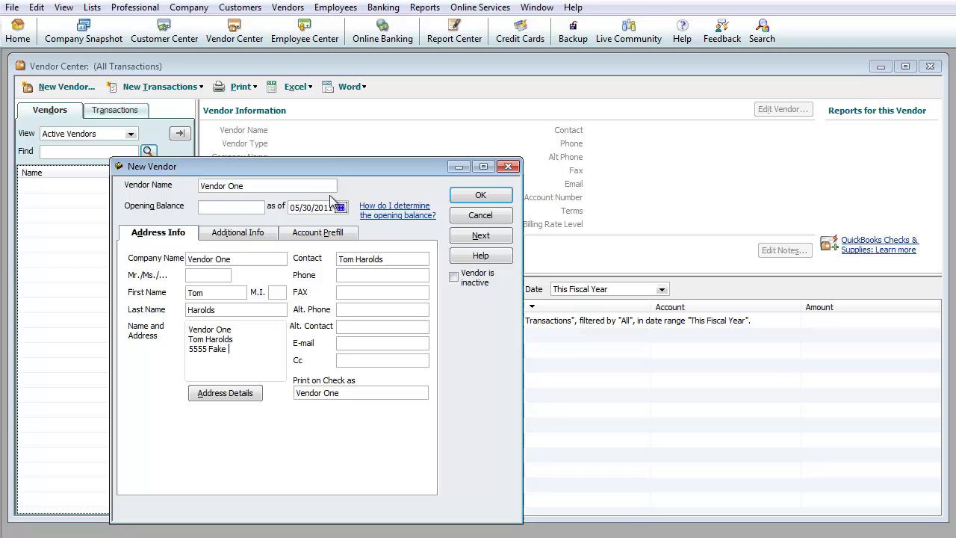
pyautogui.write('Address Blvd')
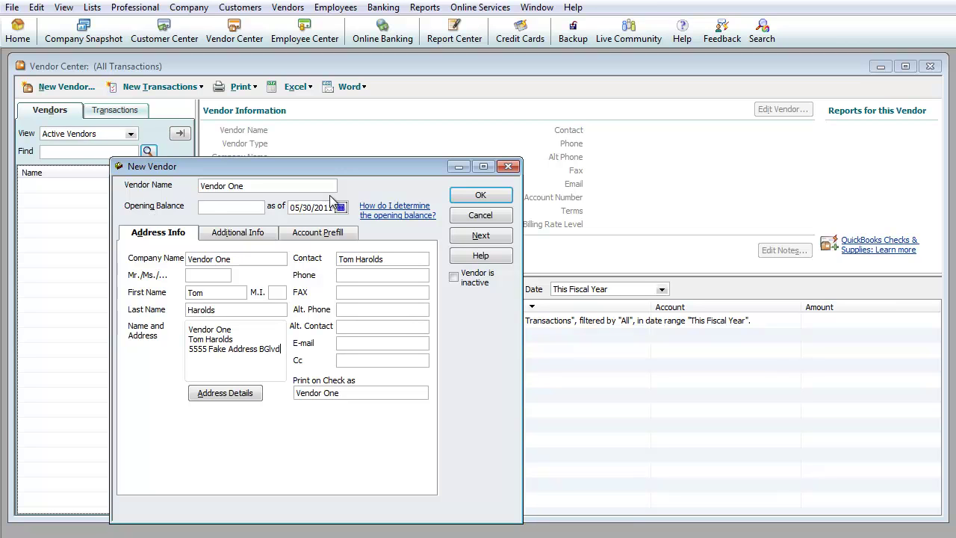
pyautogui.press('BackSpace')
pyautogui.write('d')
pyautogui.press('Return')
pyautogui.write('Los Angelesw')
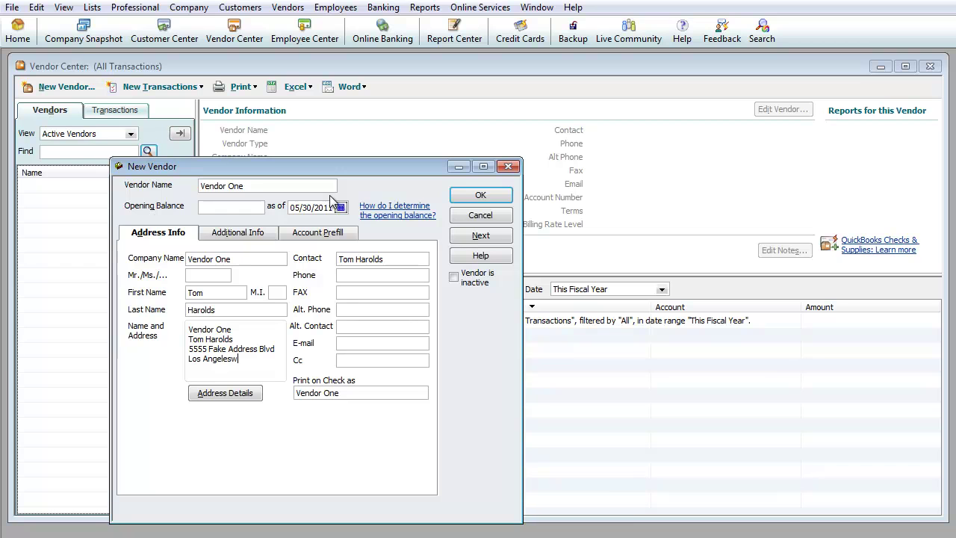
pyautogui.press('BackSpace')
pyautogui.write(', CA 90001')
pyautogui.moveTo(278, 359); pyautogui.dragTo(189, 339)
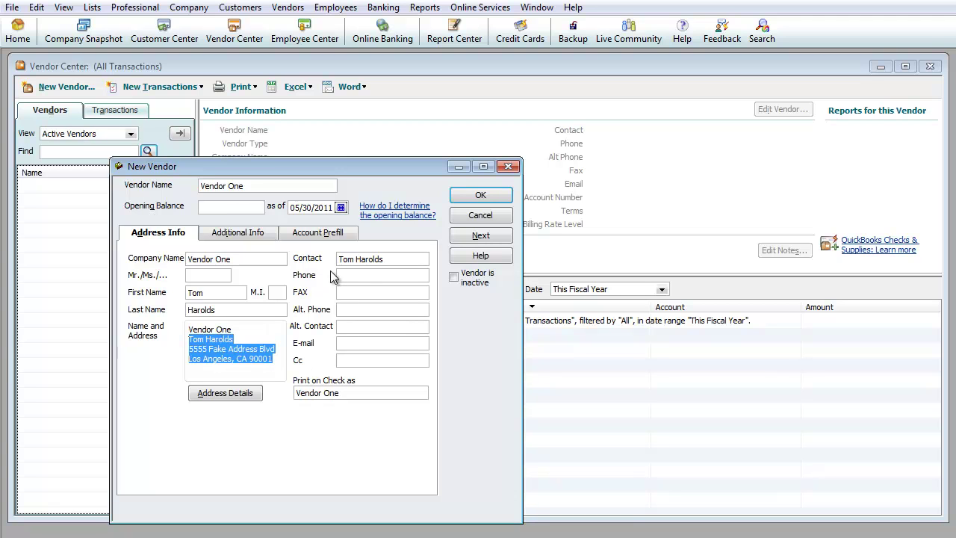
pyautogui.click(356, 275)
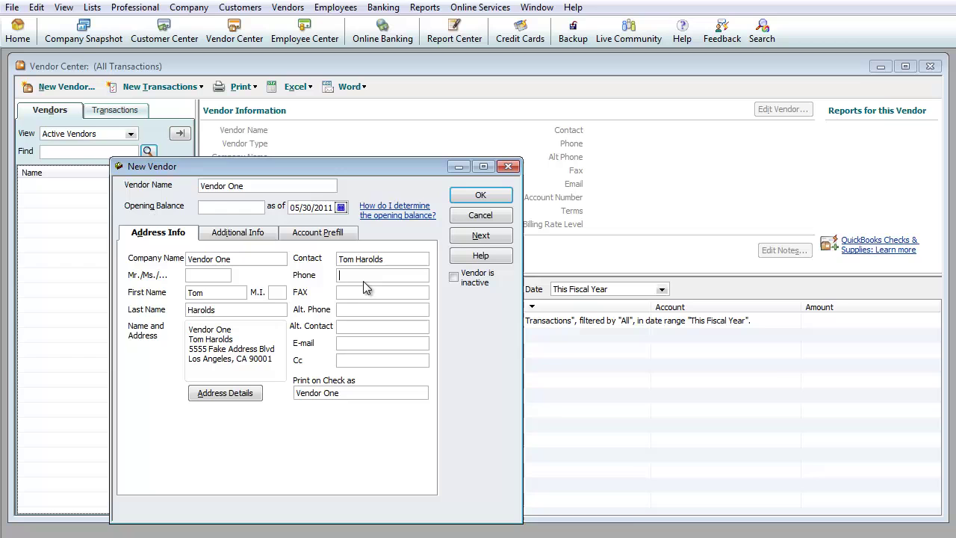
pyautogui.write('888')
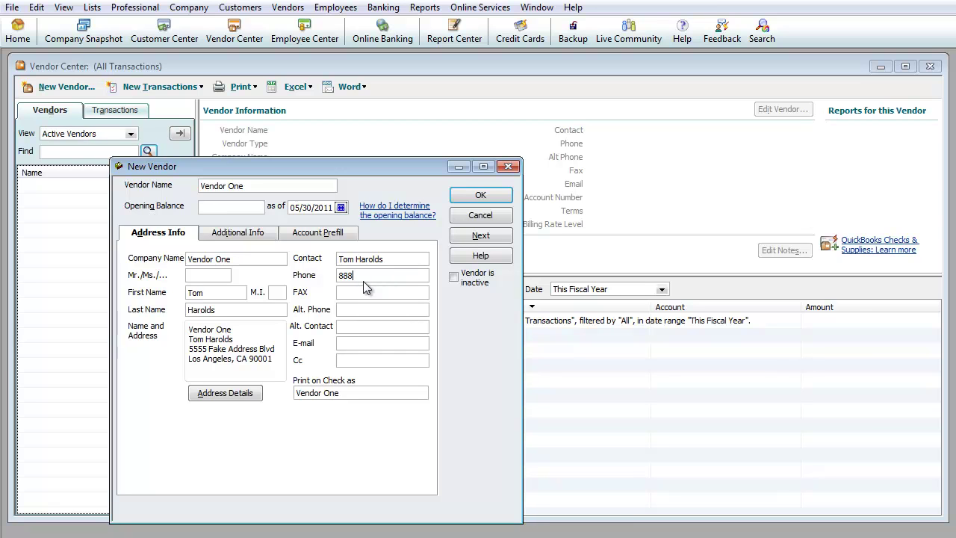
pyautogui.write('-')
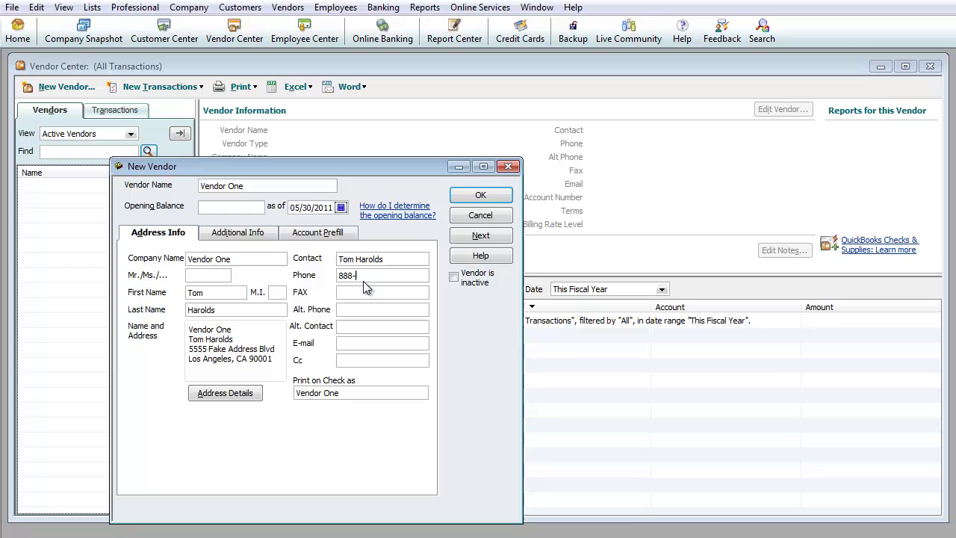
pyautogui.write('888-8888')
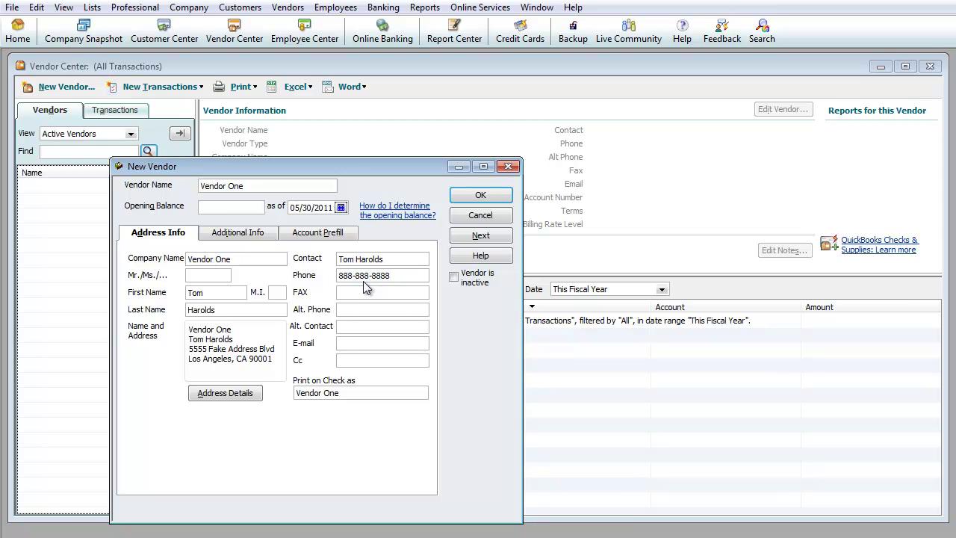
pyautogui.press('Tab')
pyautogui.press('Tab')
pyautogui.press('Tab')
pyautogui.press('Tab')
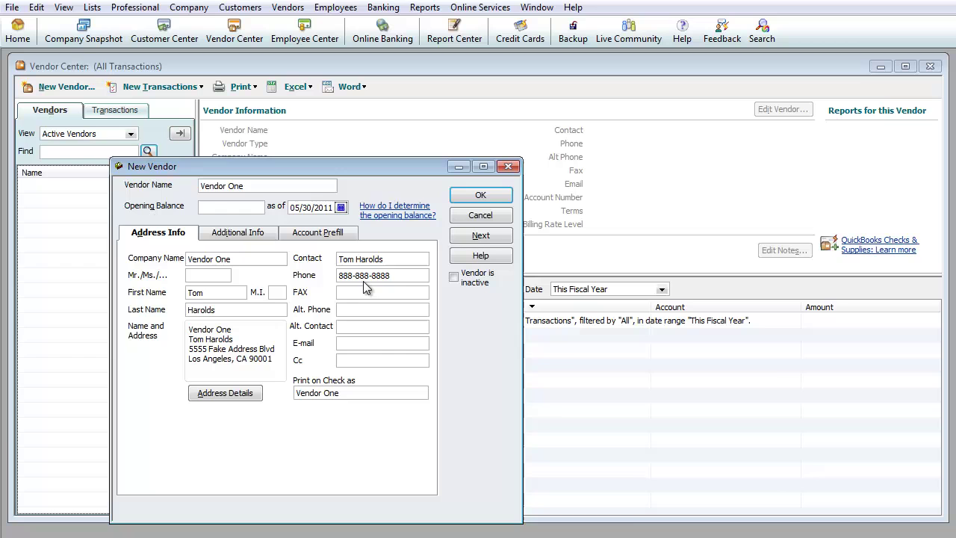
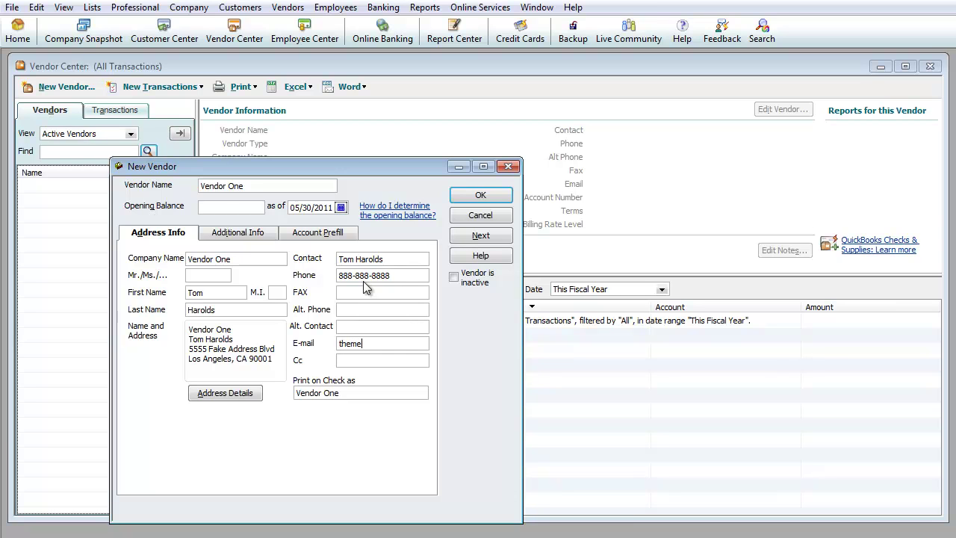
pyautogui.press('Tab')
pyautogui.press('Tab')
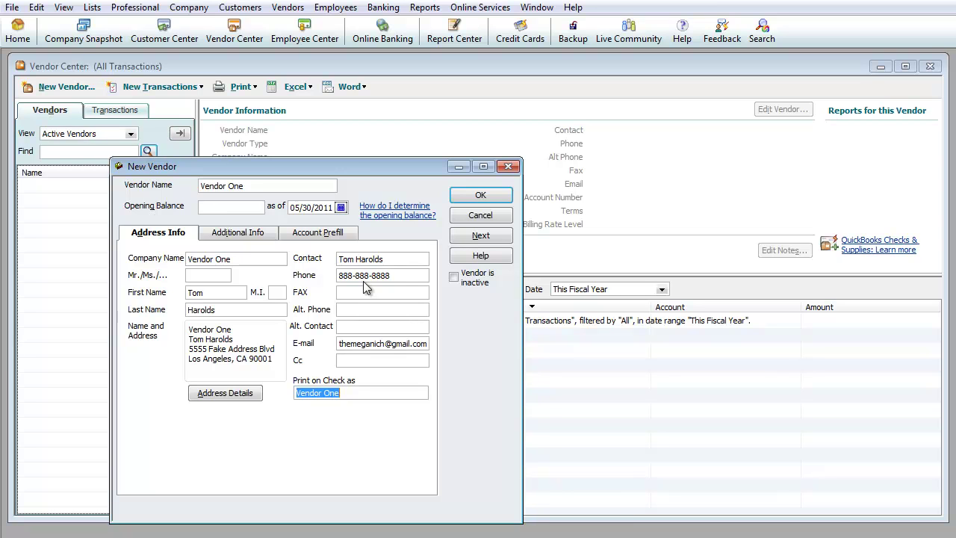
# - Under Additional Info, enter the account number, choose Net 30 terms, and leave Credit Limit blank
pyautogui.click(232, 236)
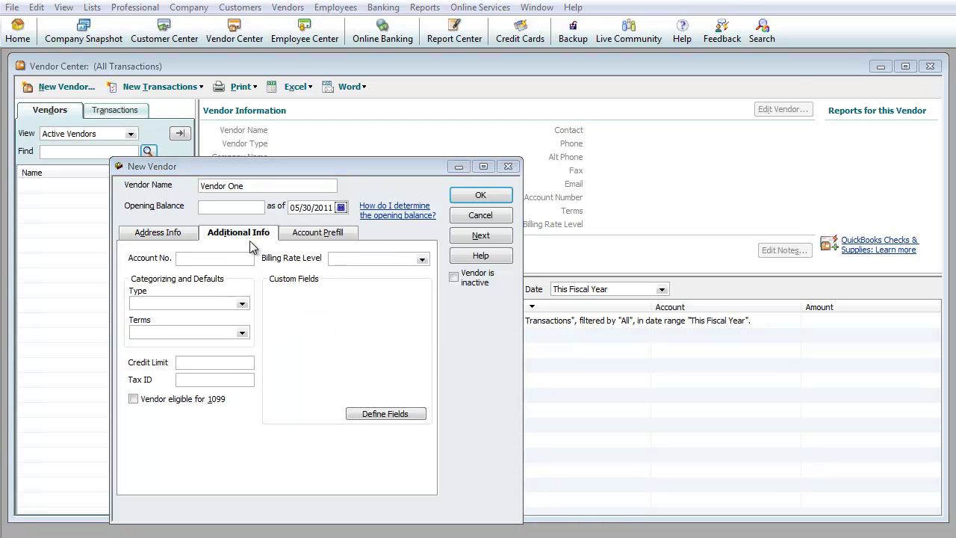
pyautogui.write('555555')
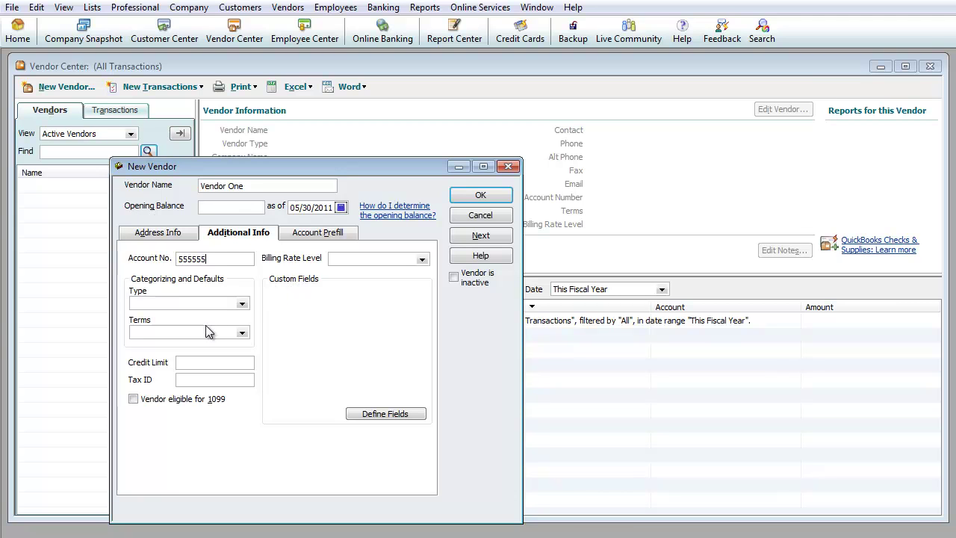
pyautogui.click(242, 333)
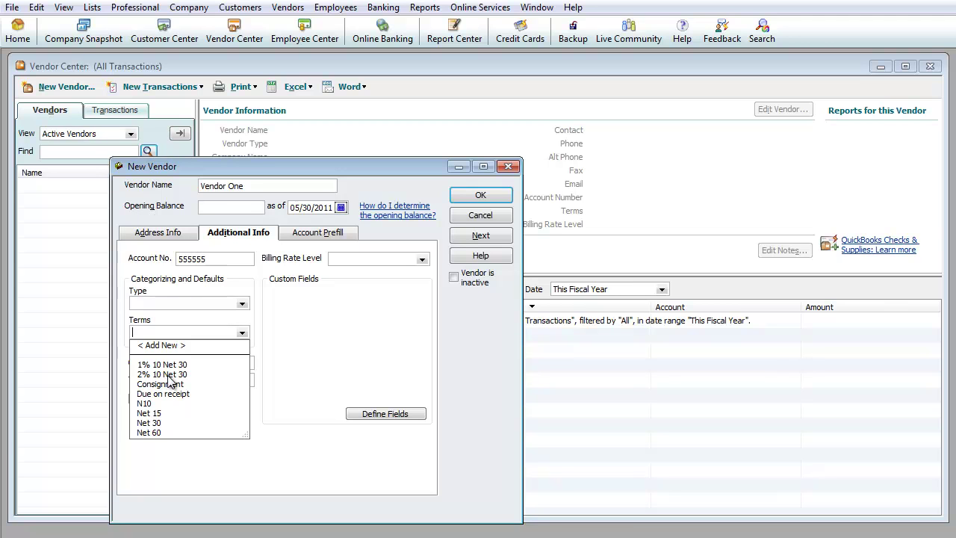
pyautogui.click(324, 378)
pyautogui.click(245, 333)
pyautogui.click(167, 418)
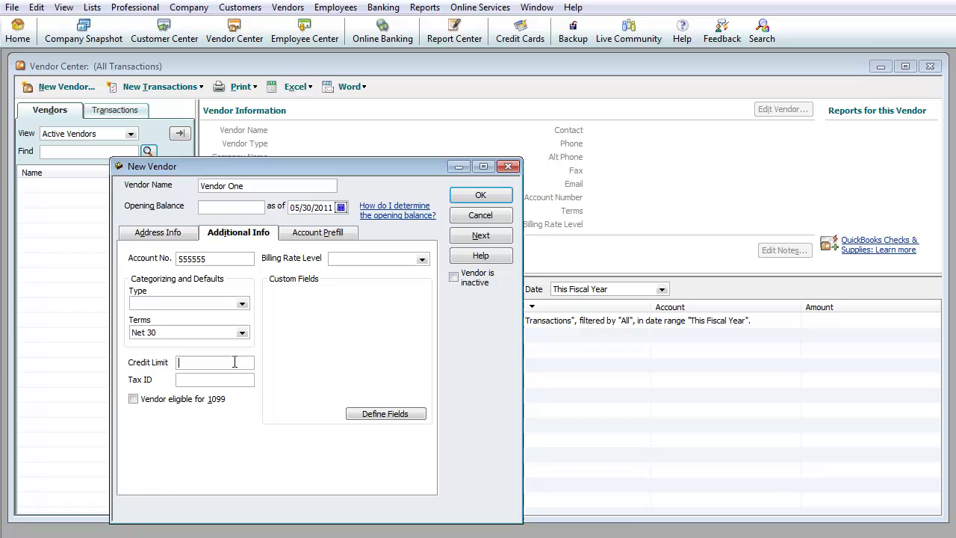
pyautogui.write('10')
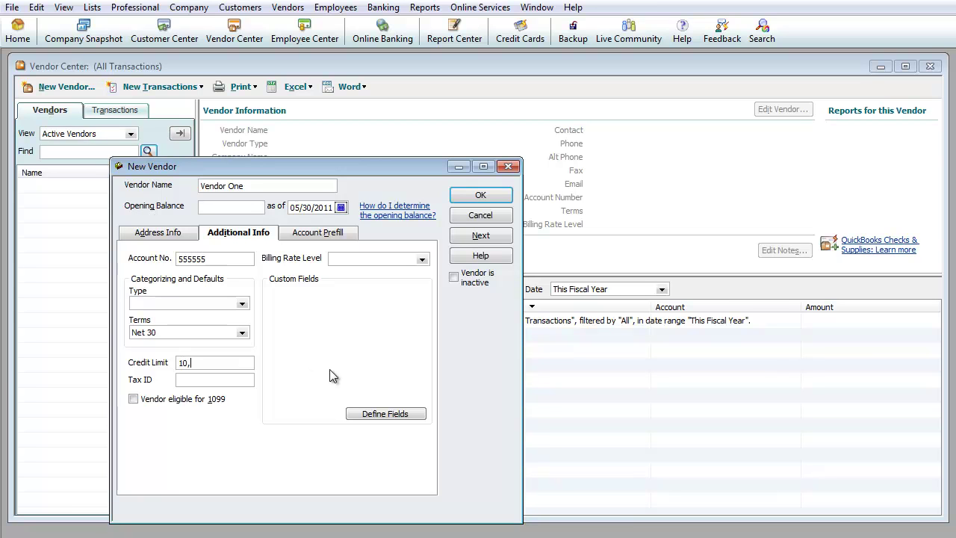
pyautogui.write(',000')
pyautogui.press('BackSpace')
pyautogui.press('BackSpace')
pyautogui.press('BackSpace')
pyautogui.press('BackSpace')
pyautogui.press('BackSpace')
pyautogui.press('BackSpace')
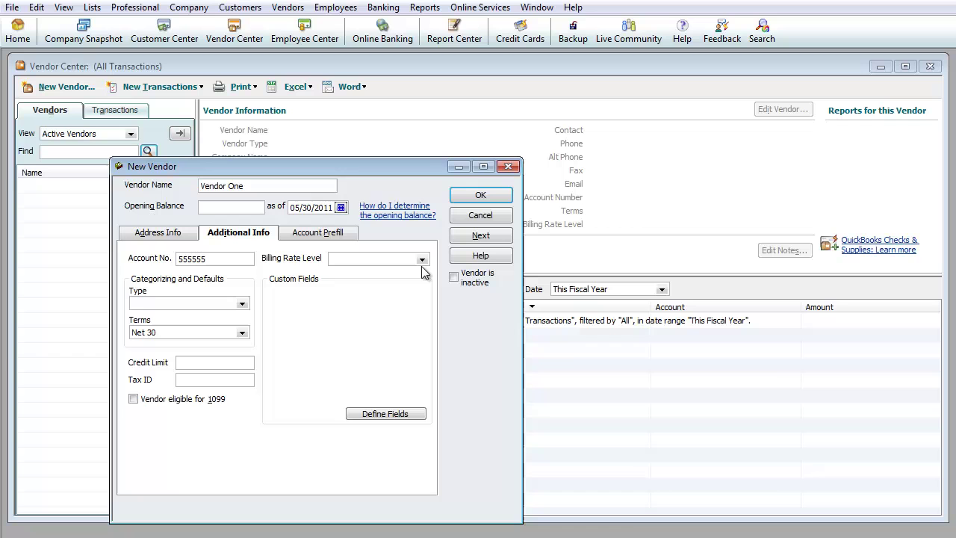
# - Confirm the New Vendor dialog with OK to save Vendor One
pyautogui.click(483, 194)
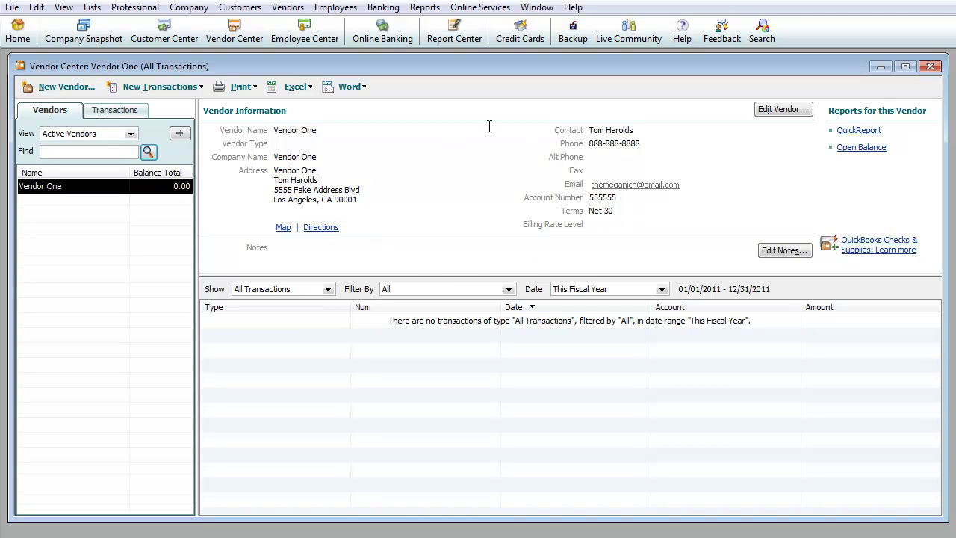
# - Start another new vendor with Vendor Two as vendor and company name
pyautogui.click(58, 90)
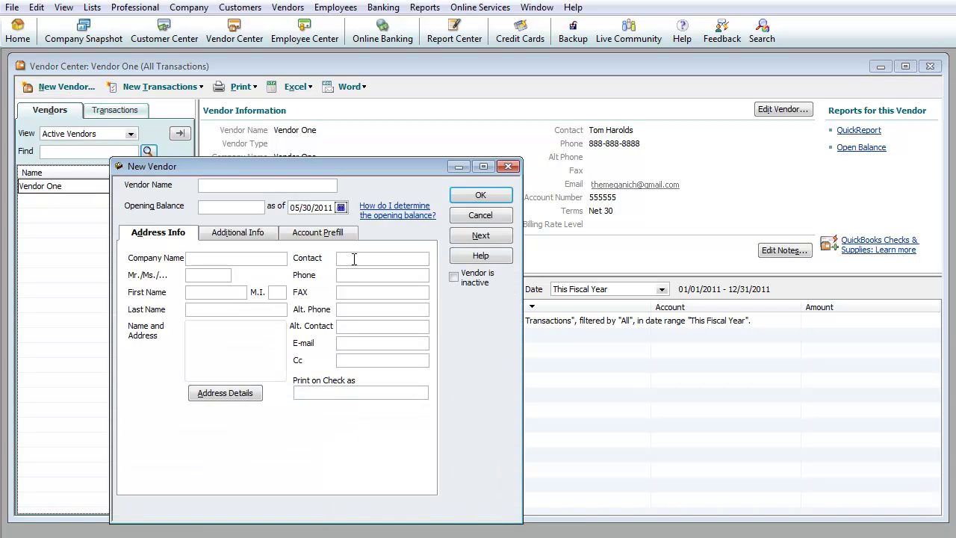
pyautogui.write('Vendor Two')
pyautogui.press('Tab')
pyautogui.press('Tab')
pyautogui.press('Tab')
pyautogui.press('Tab')
pyautogui.write('Vendor Two')
pyautogui.press('Tab')
pyautogui.press('Tab')
pyautogui.press('Tab')
pyautogui.press('Tab')
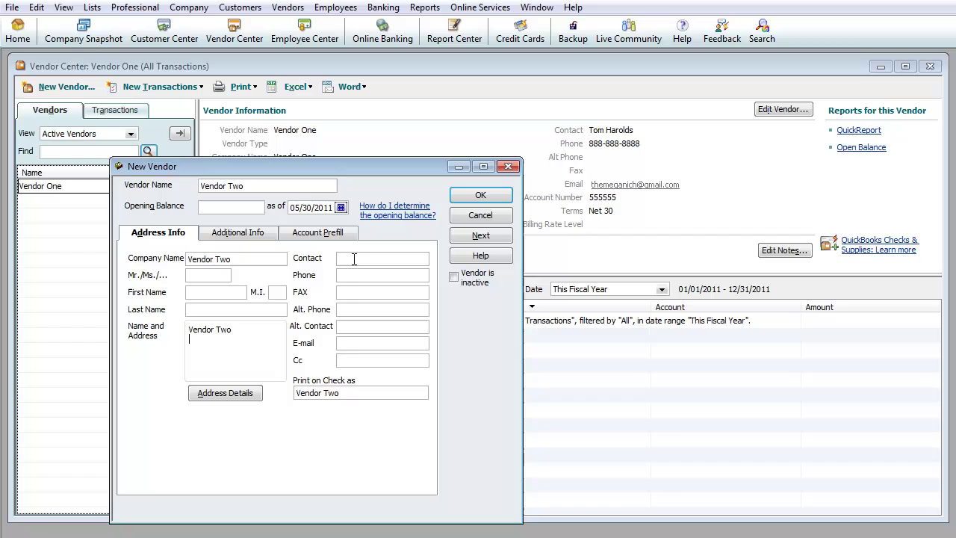
# - Enter Vendor Two's mailing address in Montreal, Canada
pyautogui.write('555')
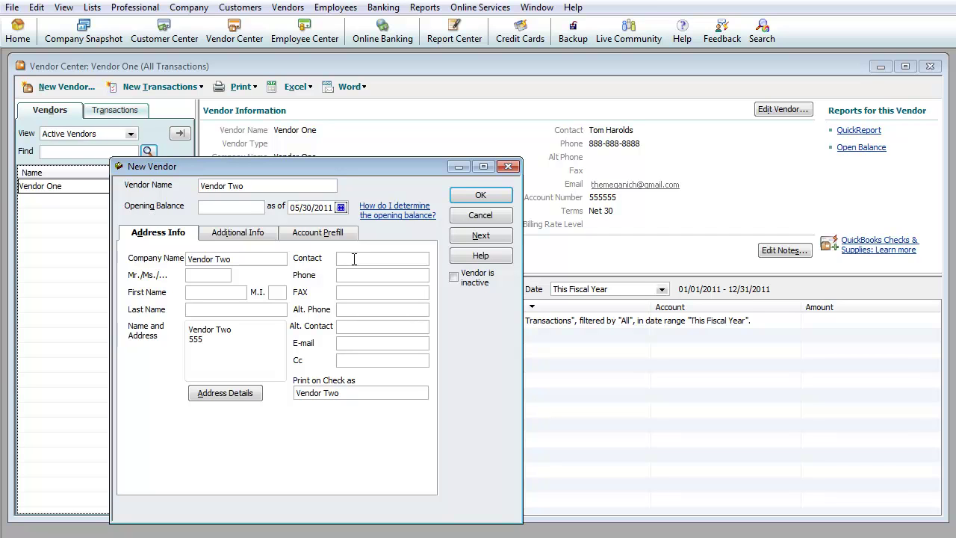
pyautogui.write(' Canada')
pyautogui.write('ian Way')
pyautogui.write('Monthrea')
pyautogui.press('BackSpace')
pyautogui.press('BackSpace')
pyautogui.press('BackSpace')
pyautogui.press('BackSpace')
pyautogui.write('real, CA')
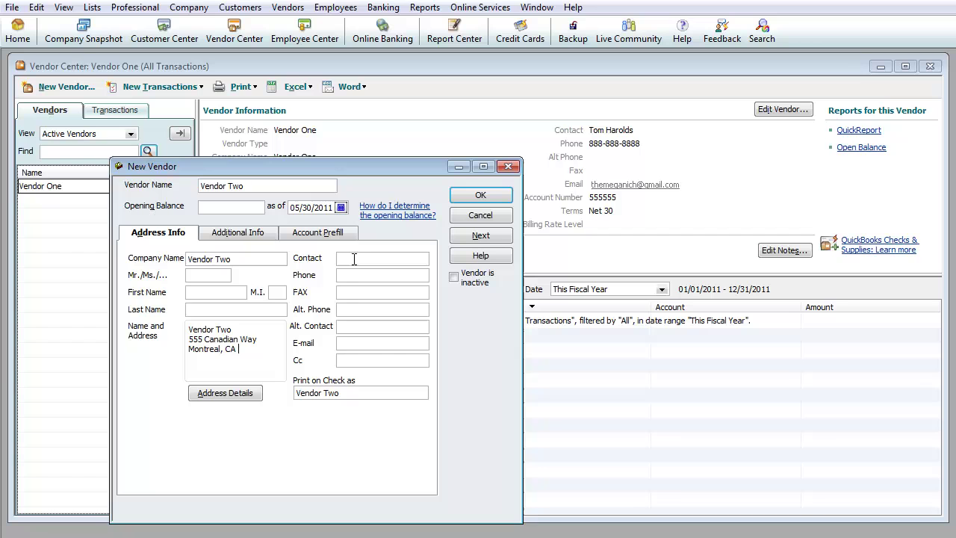
pyautogui.press('BackSpace')
pyautogui.press('BackSpace')
pyautogui.press('BackSpace')
pyautogui.write('QB ')
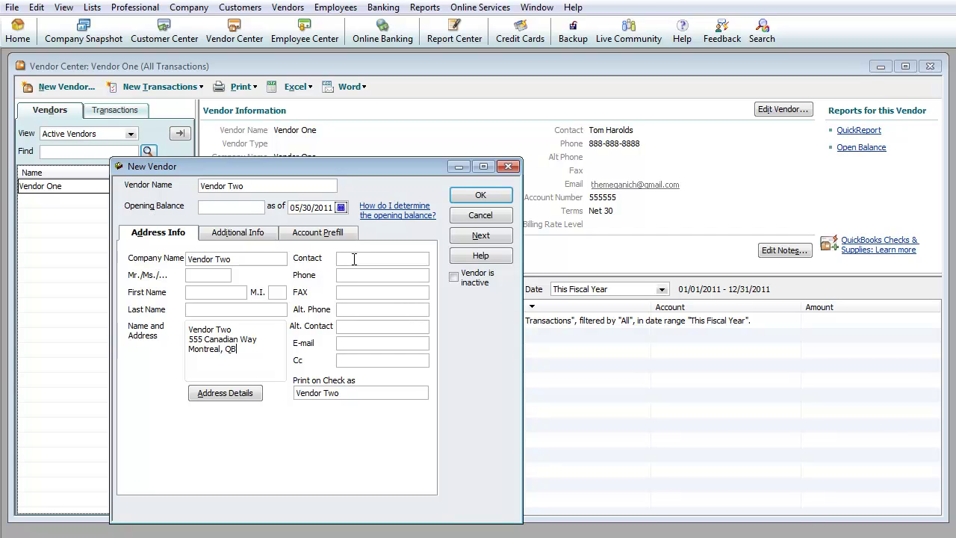
pyautogui.write('111-111')
pyautogui.press('Return')
pyautogui.write('Canada')
pyautogui.press('Tab')
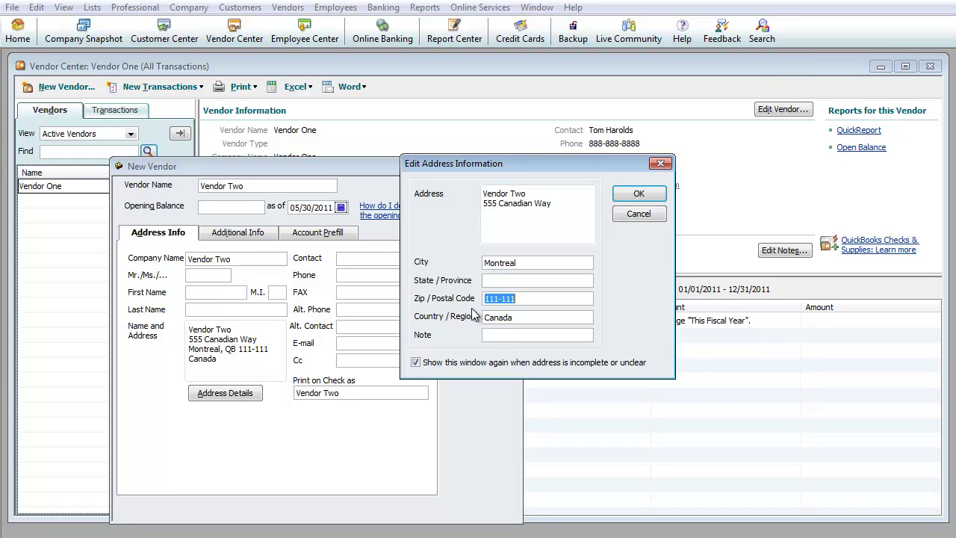
# - Add the contact name, phone and e-mail, set Due on receipt terms, and save Vendor Two
pyautogui.click(637, 215)
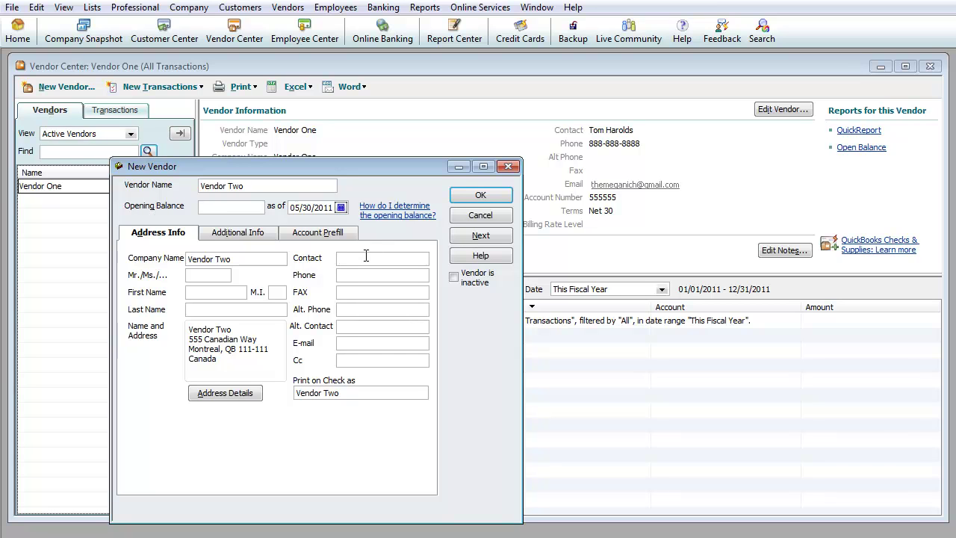
pyautogui.write('Jim ')
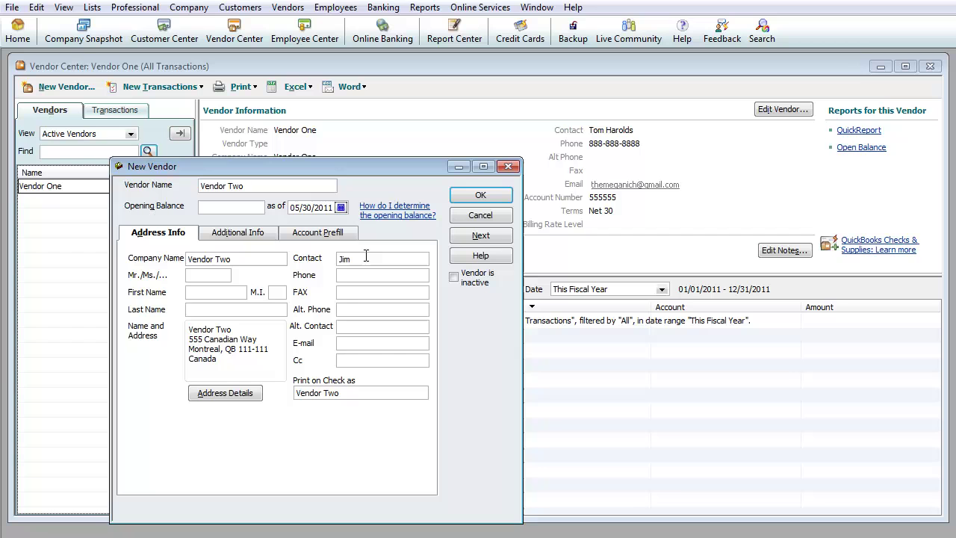
pyautogui.write('514-555-5555')
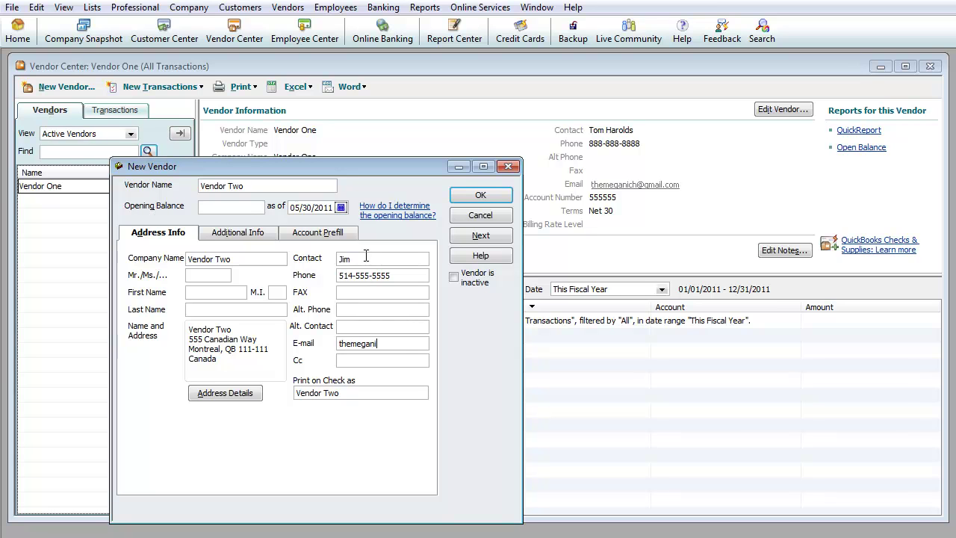
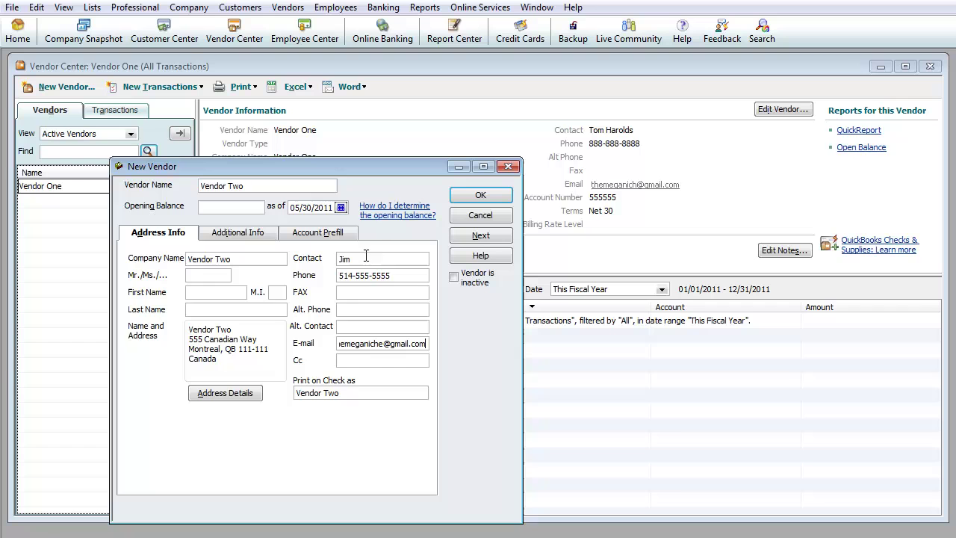
pyautogui.click(252, 233)
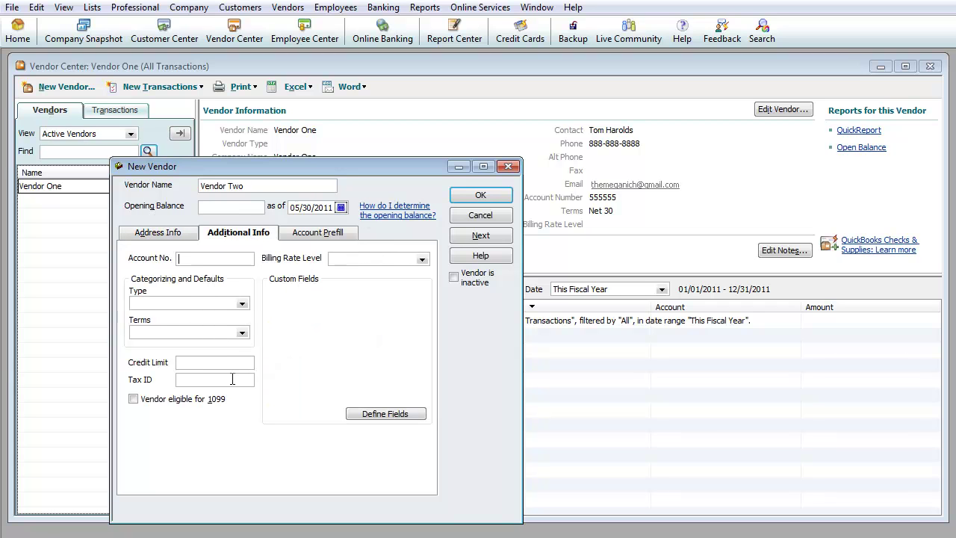
pyautogui.click(243, 332)
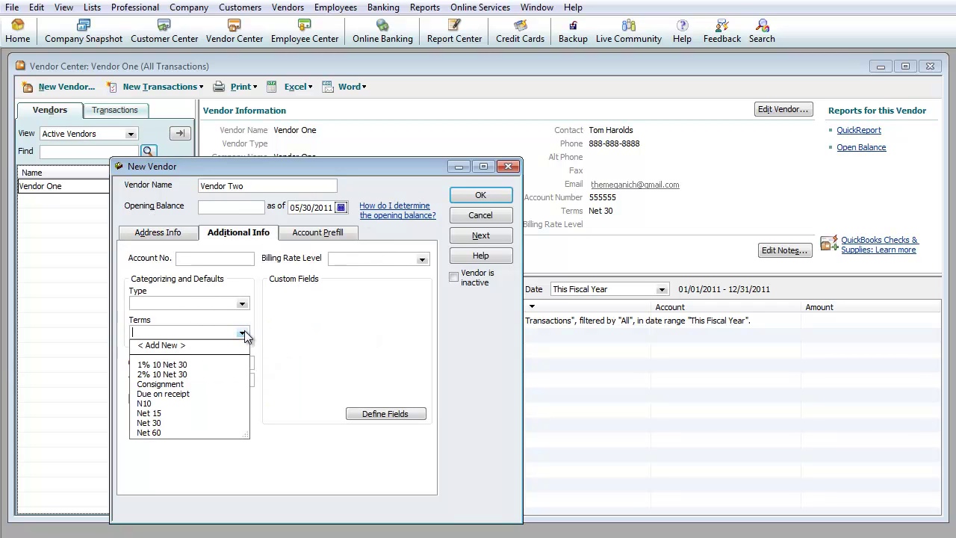
pyautogui.click(174, 393)
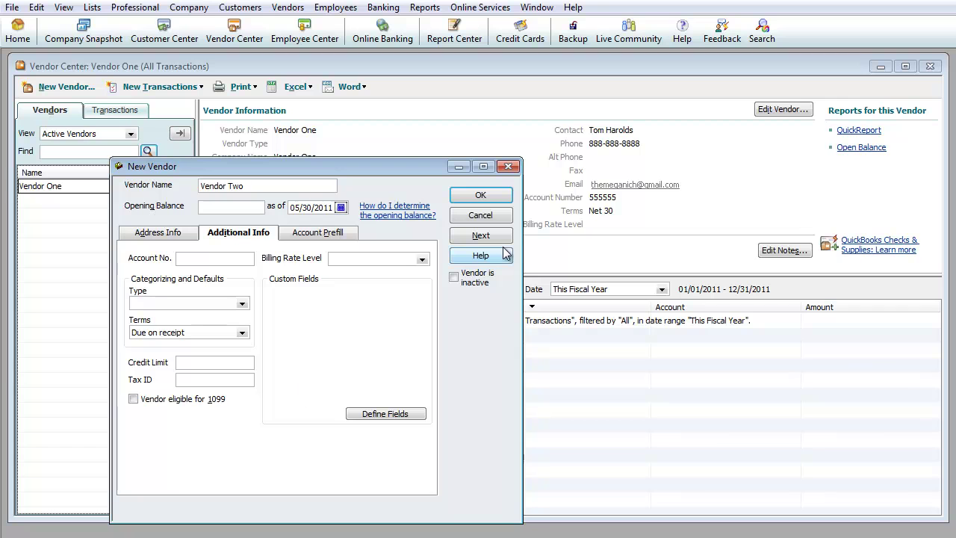
pyautogui.click(481, 196)
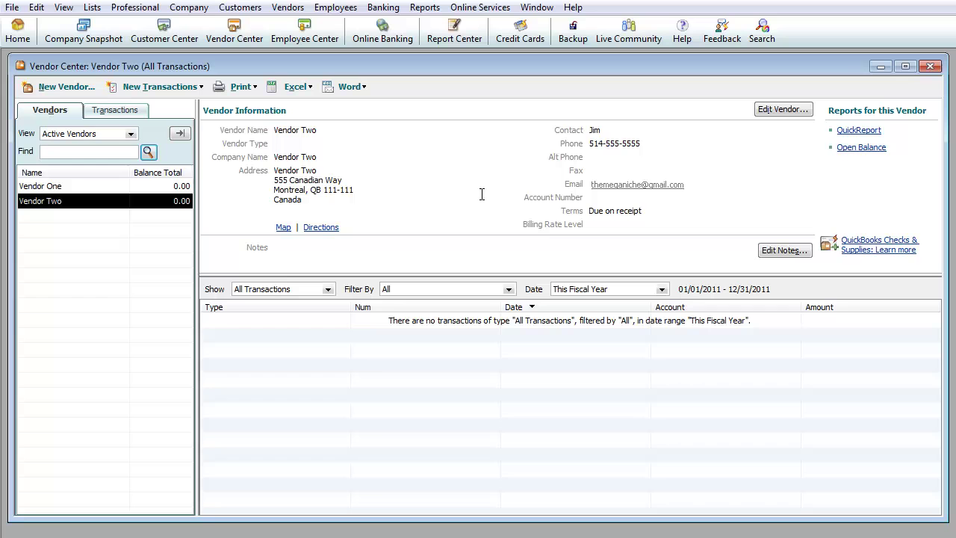
# - Switch between Vendor One and Vendor Two to compare their details
pyautogui.click(129, 188)
pyautogui.click(131, 200)
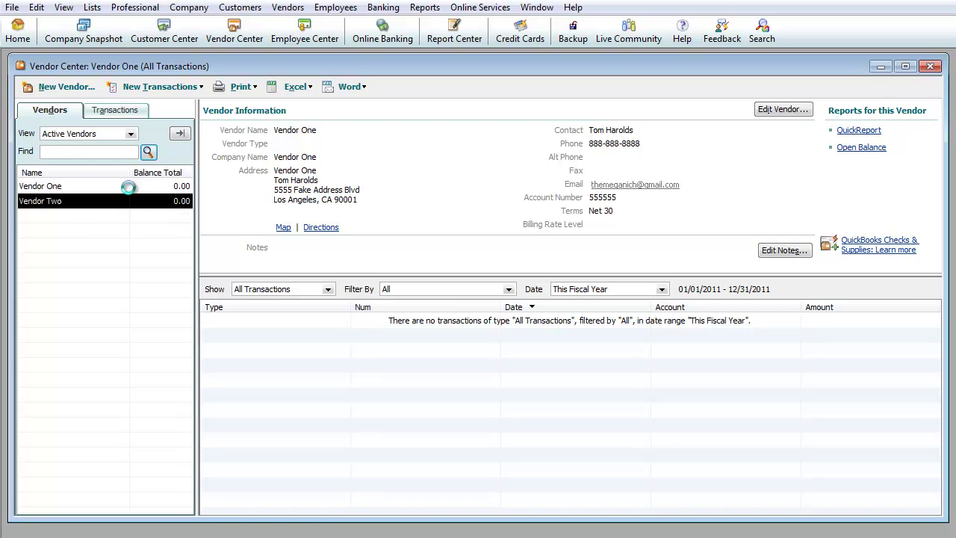
pyautogui.click(130, 189)
pyautogui.click(130, 200)
pyautogui.click(128, 188)
pyautogui.click(130, 200)
# - Filter the vendor list by 'One' so only Vendor One is shown
pyautogui.click(79, 151)
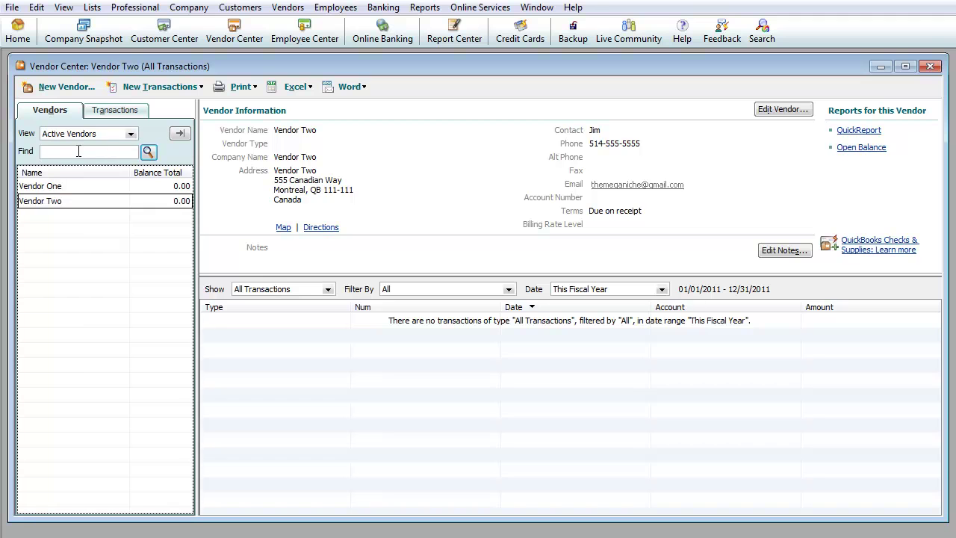
pyautogui.write('V')
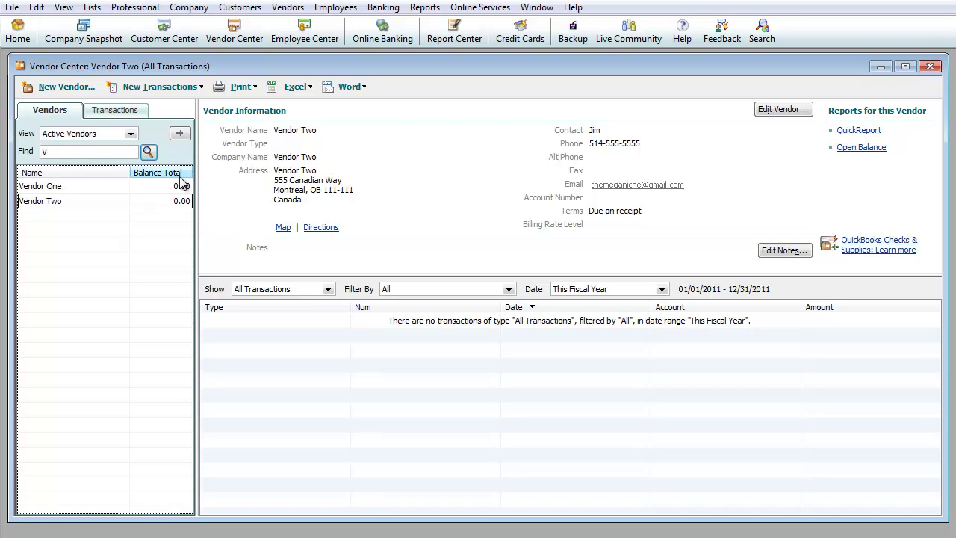
pyautogui.write('endo')
pyautogui.press('BackSpace')
pyautogui.press('BackSpace')
pyautogui.press('BackSpace')
pyautogui.press('BackSpace')
pyautogui.press('BackSpace')
pyautogui.write('One')
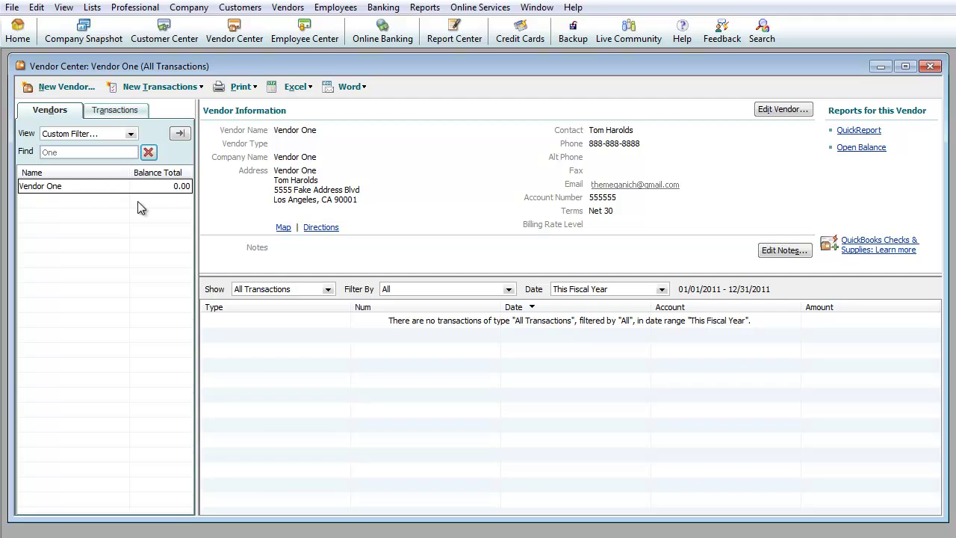
# - Close the Vendor Center and head to Enter Bills from the Vendors menu
pyautogui.click(932, 68)
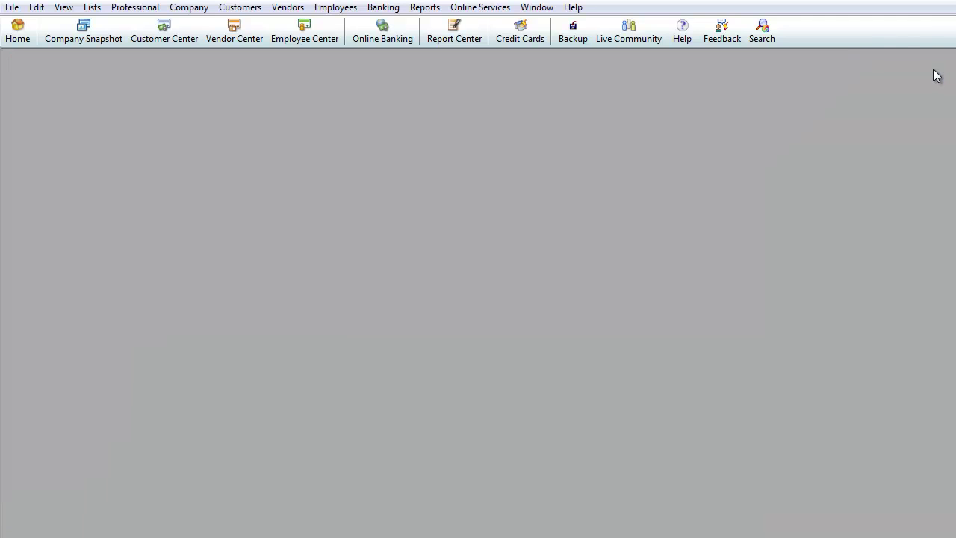
pyautogui.click(291, 9)
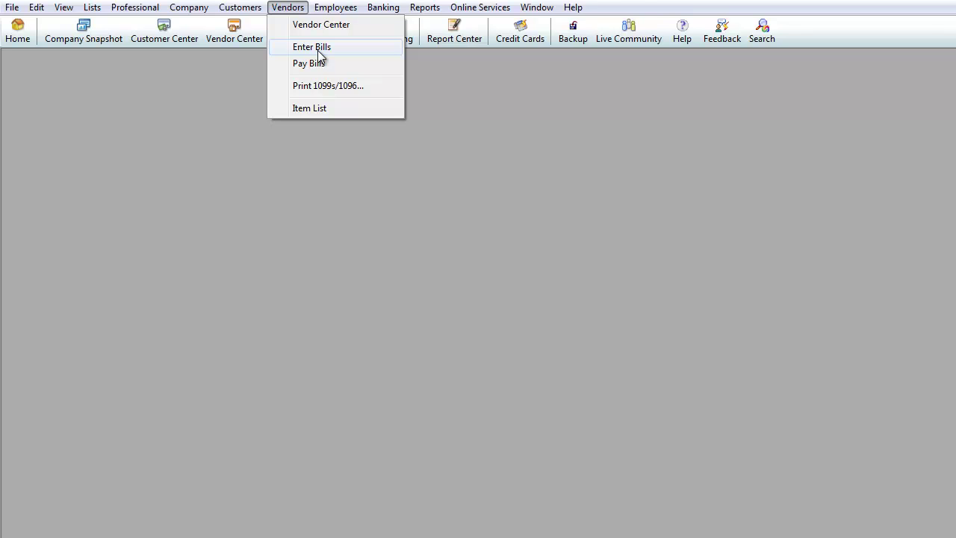
pyautogui.moveTo(385, 11)
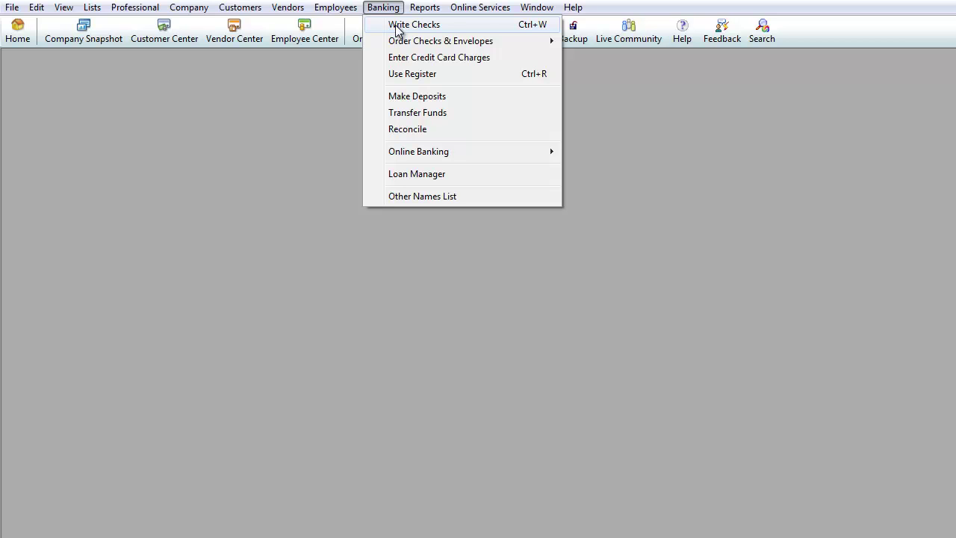
pyautogui.moveTo(295, 16)
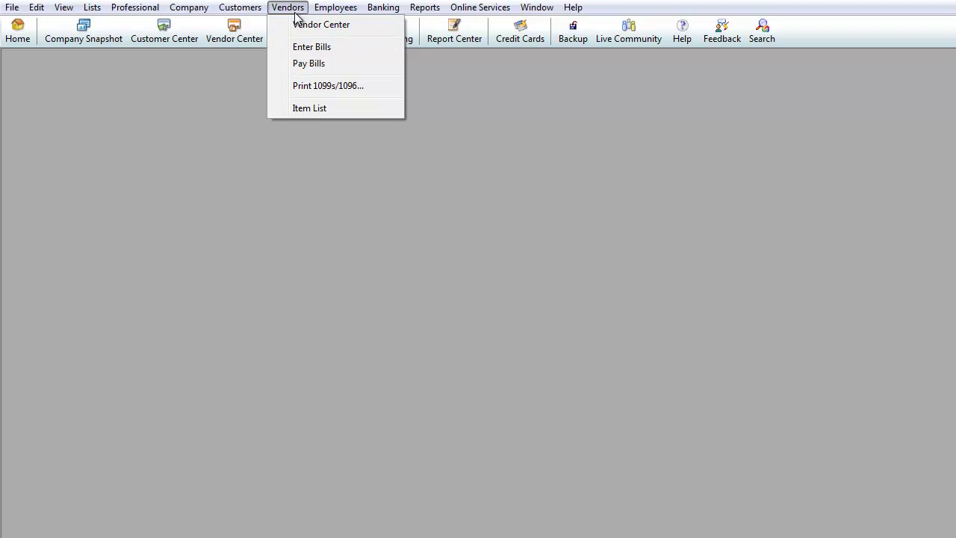
pyautogui.click(297, 46)
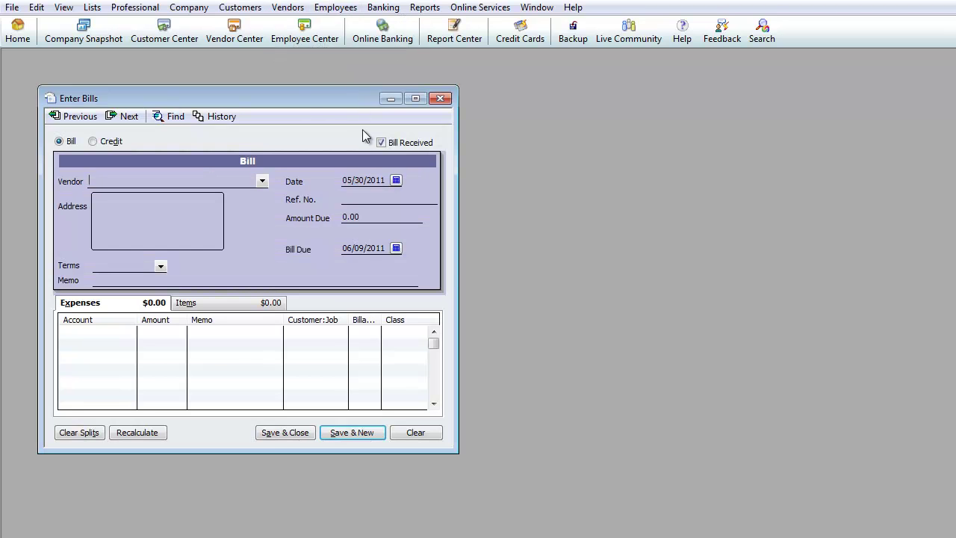
pyautogui.moveTo(305, 102); pyautogui.dragTo(366, 85)
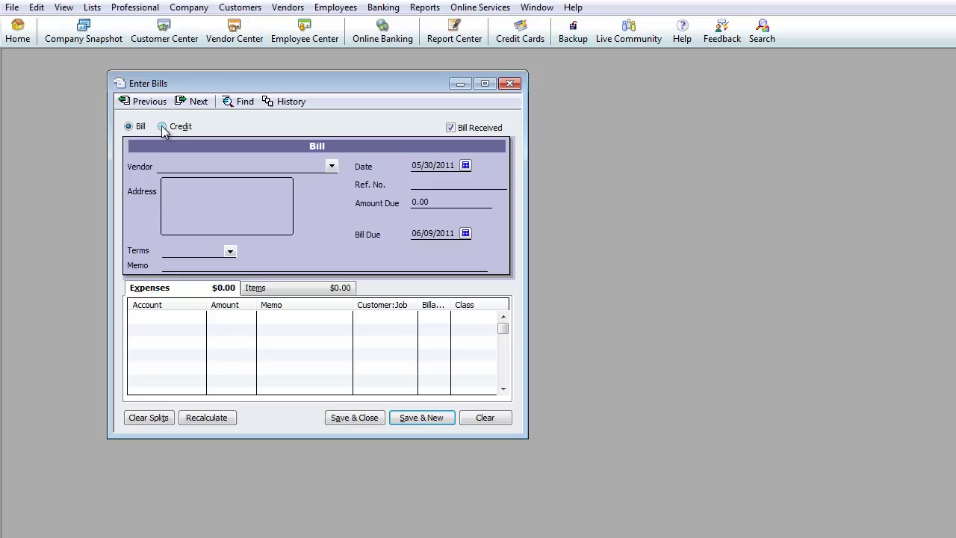
pyautogui.click(162, 126)
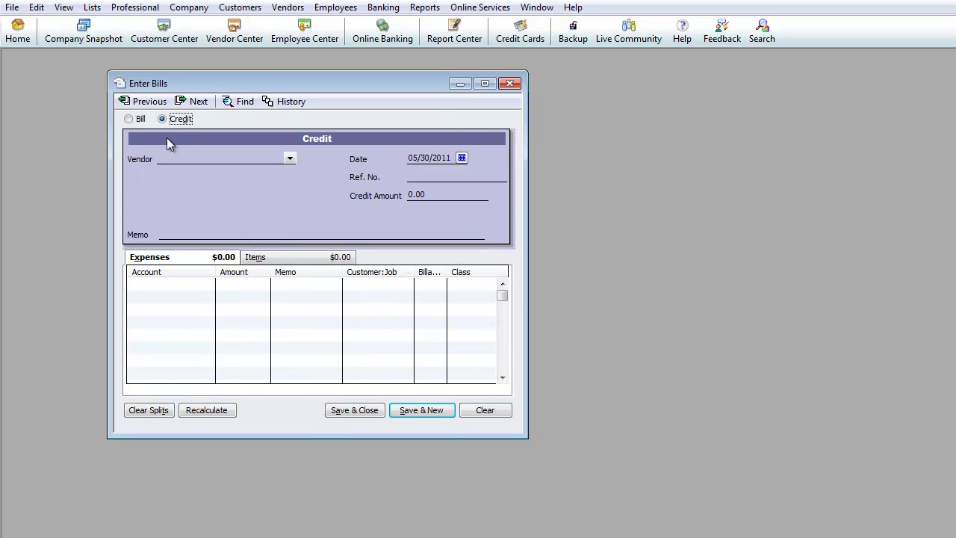
pyautogui.click(129, 119)
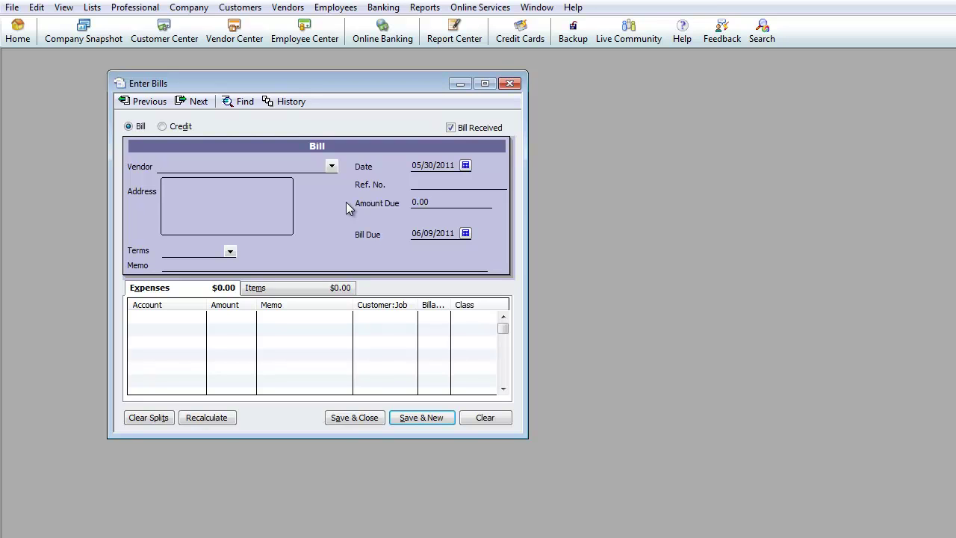
# - Enter Vendor Three as the bill's vendor, bringing up the Vendor Not Found prompt
pyautogui.write('Vendor')
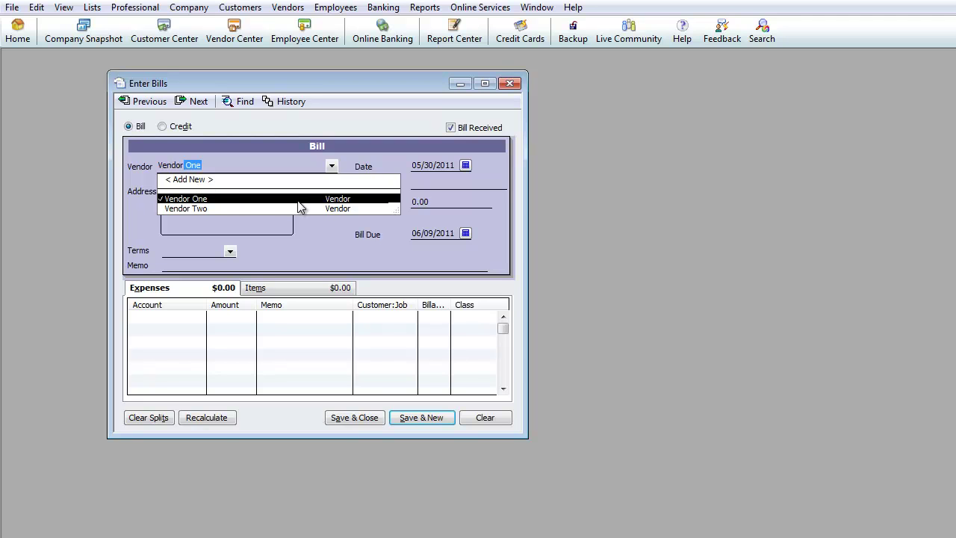
pyautogui.write('Threee')
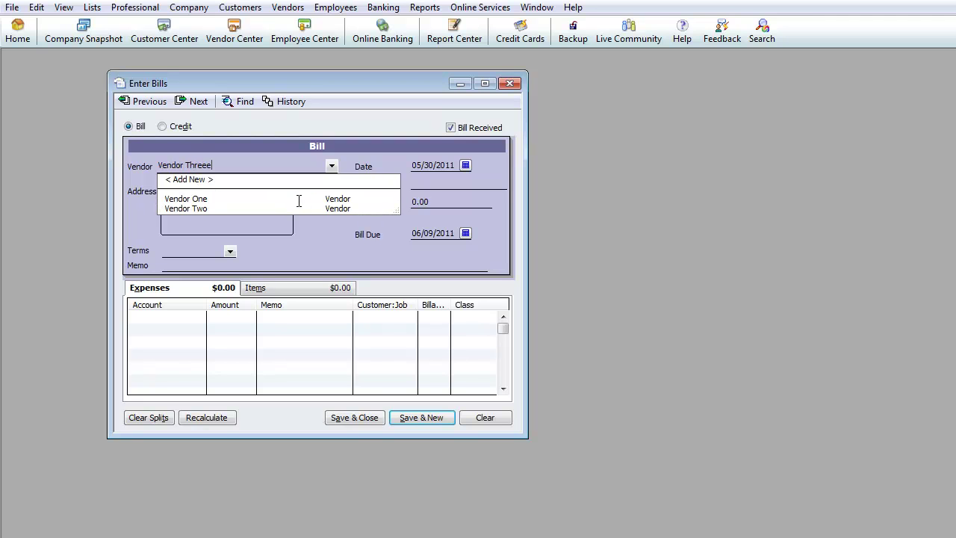
pyautogui.press('BackSpace')
pyautogui.press('Tab')
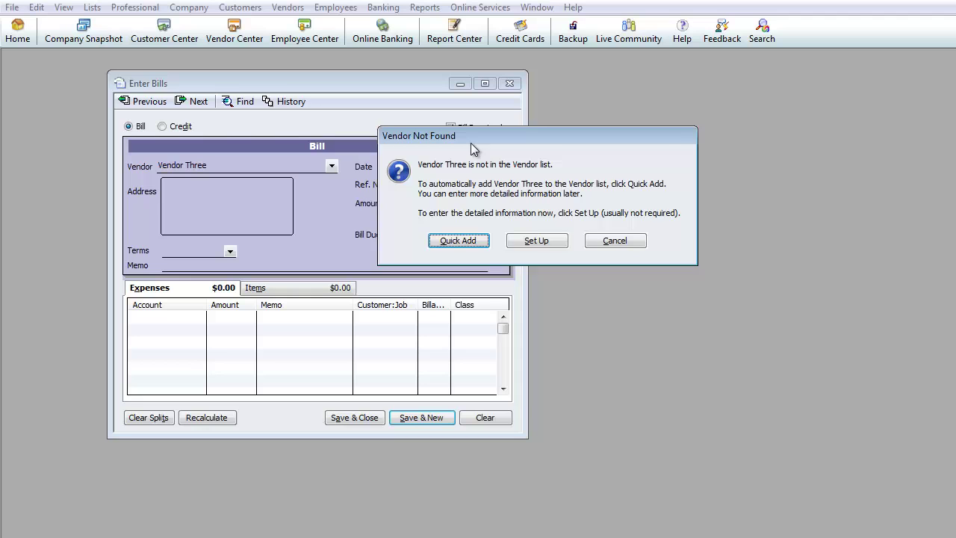
pyautogui.moveTo(471, 136); pyautogui.dragTo(421, 116)
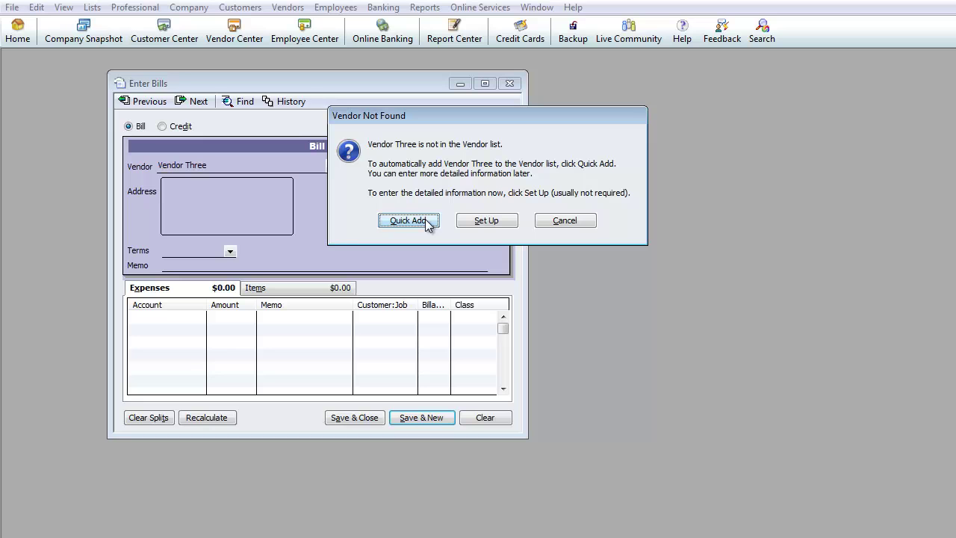
# - Enter Vendor Three as the company name with address 5555 Here we go again, Los Angeles, CA 90001
pyautogui.click(491, 222)
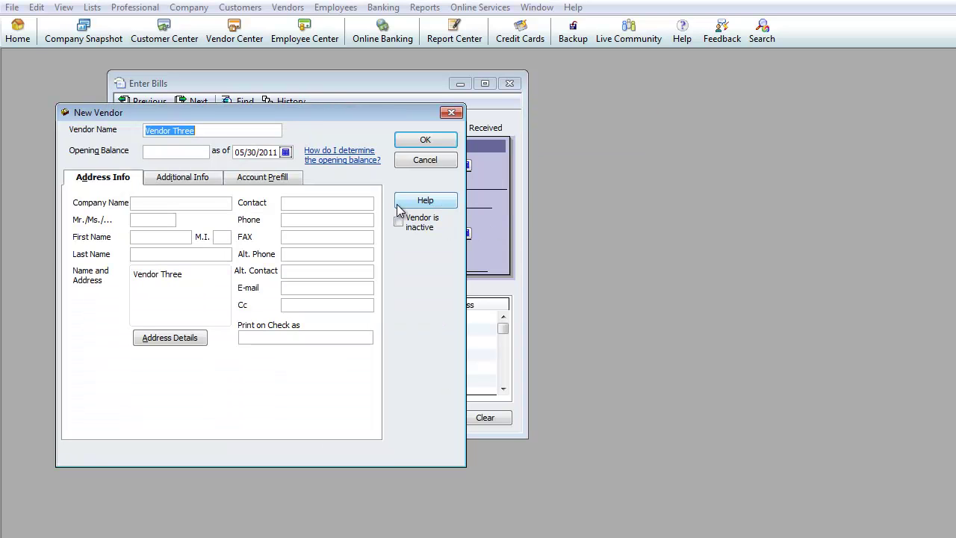
pyautogui.click(198, 205)
pyautogui.write('Vendor Three')
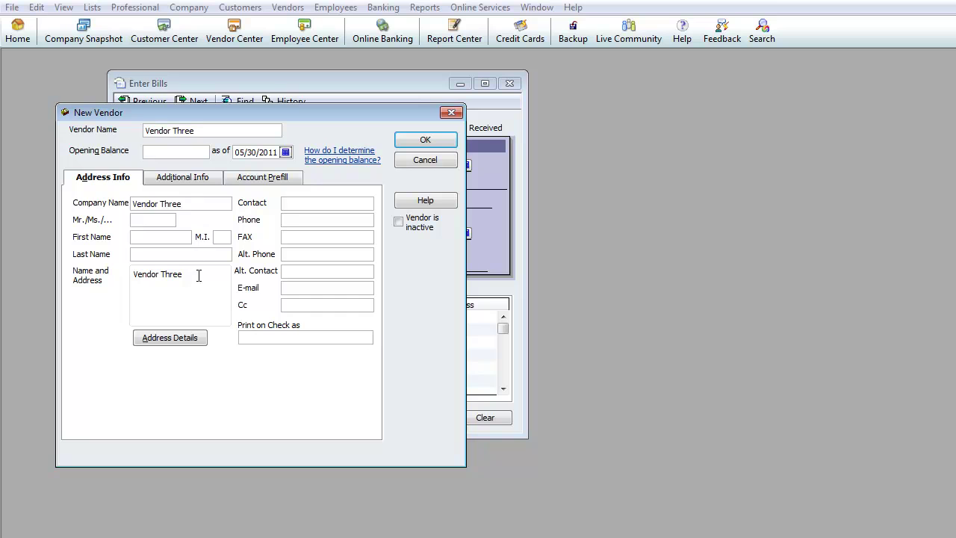
pyautogui.click(198, 274)
pyautogui.write('5555 Here we go ')
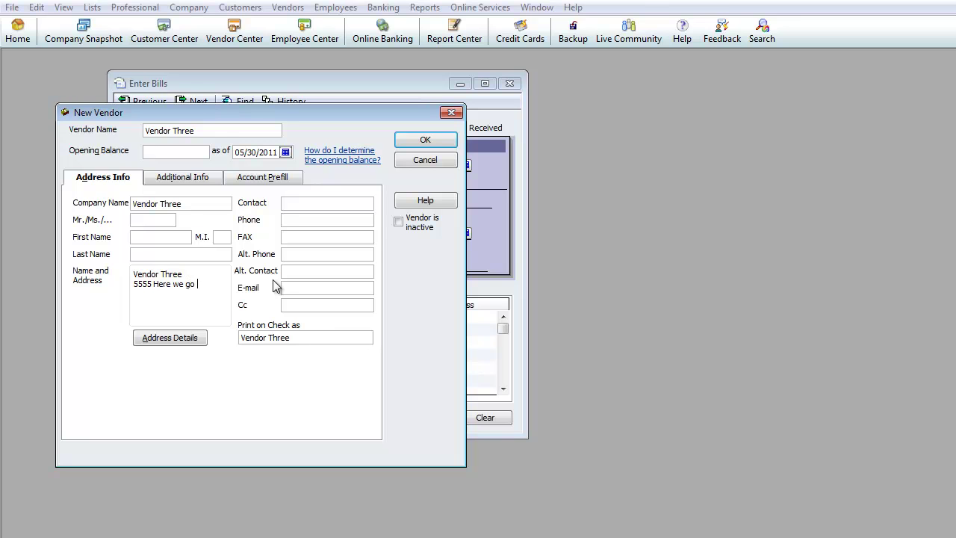
pyautogui.write('again')
pyautogui.press('Return')
pyautogui.write('Los a')
pyautogui.press('BackSpace')
pyautogui.write('Ane')
pyautogui.write('eles, CA 9')
pyautogui.write('0001')
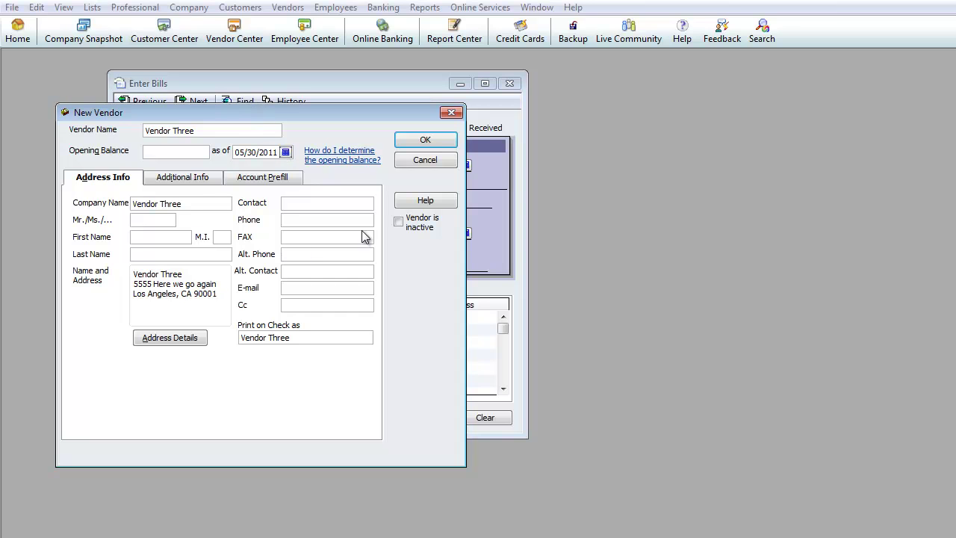
# - Set the vendor's payment terms to Due on receipt and save the new vendor
pyautogui.click(196, 181)
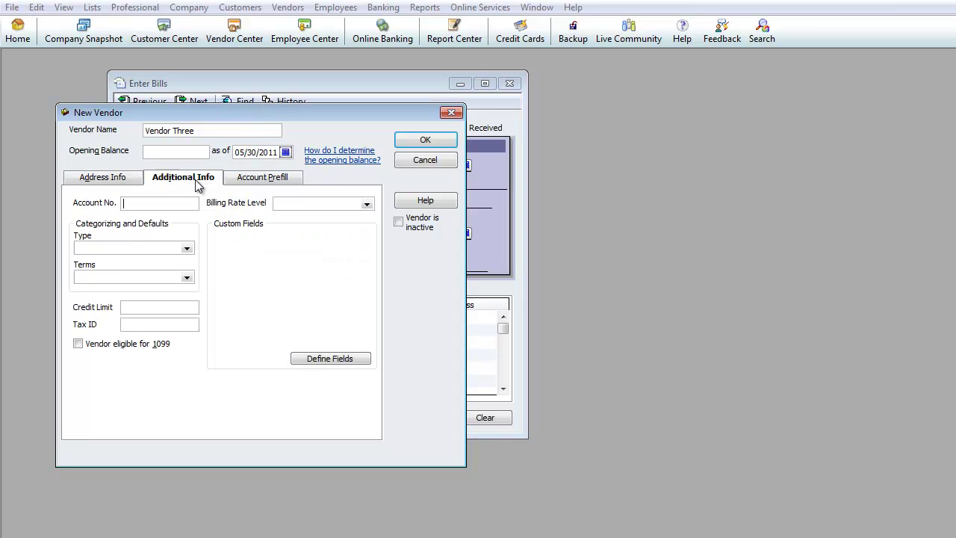
pyautogui.click(186, 278)
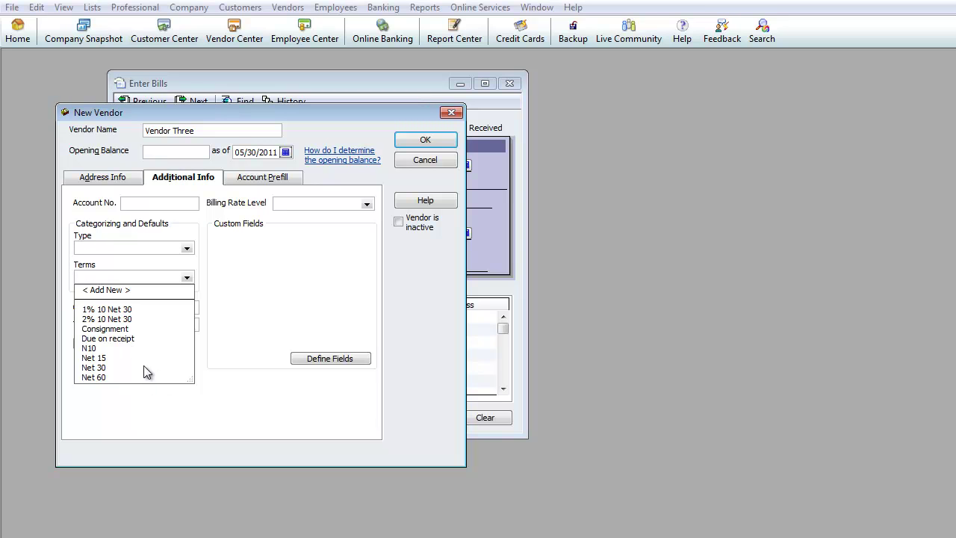
pyautogui.click(124, 339)
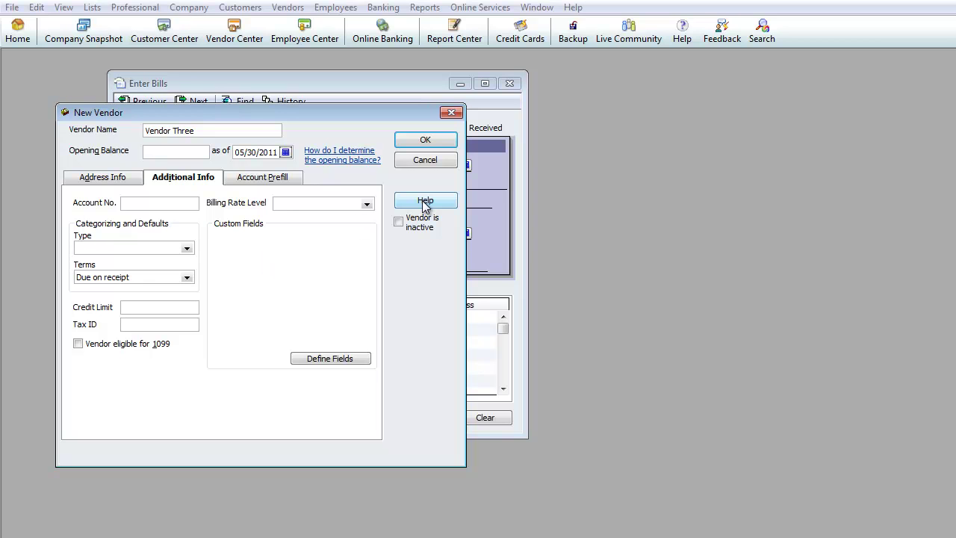
pyautogui.click(425, 141)
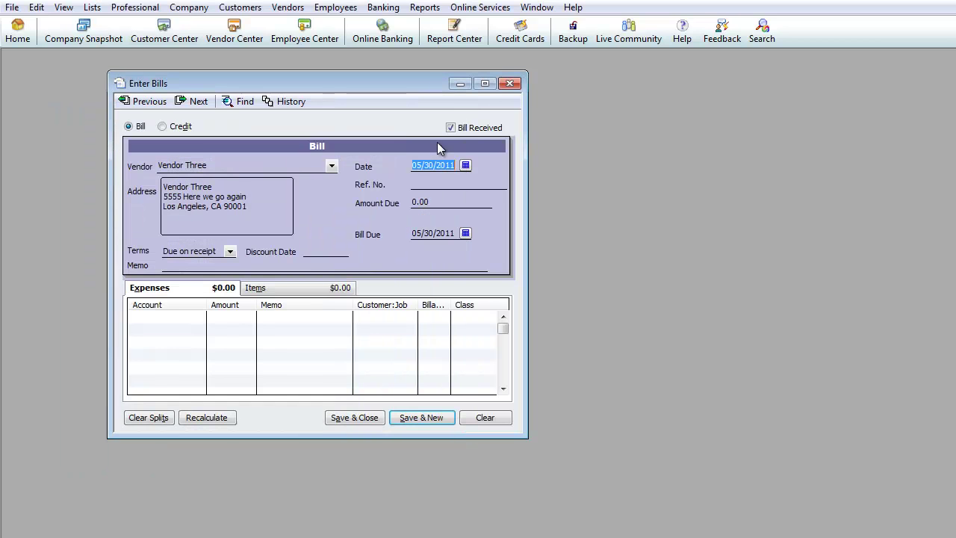
# - Change the bill date to 05/15/2011
pyautogui.click(160, 167)
pyautogui.moveTo(256, 212); pyautogui.dragTo(152, 179)
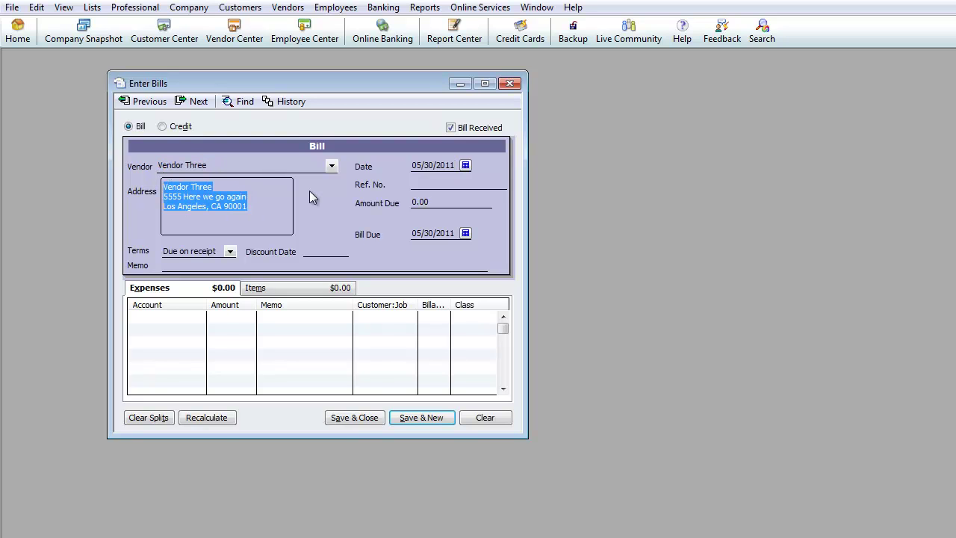
pyautogui.click(416, 165)
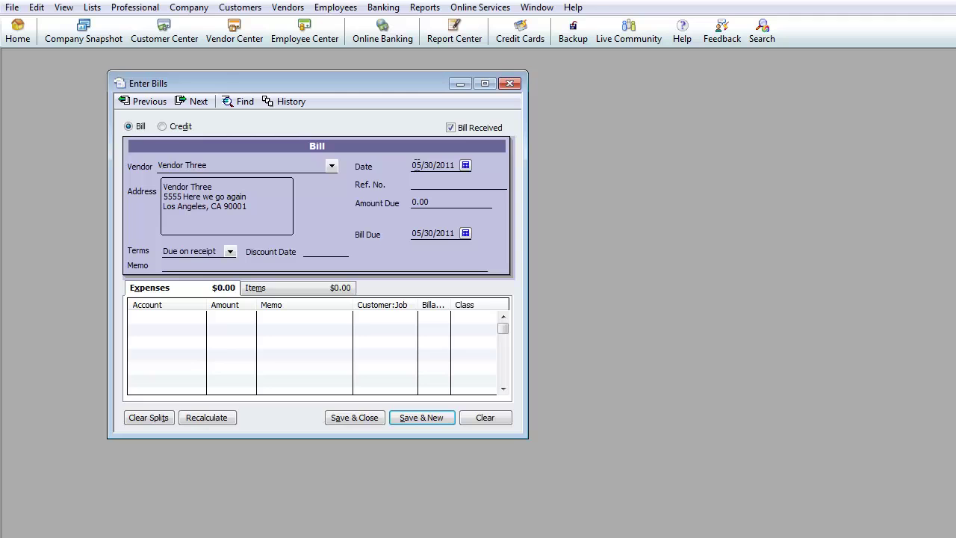
pyautogui.moveTo(454, 165); pyautogui.dragTo(398, 166)
pyautogui.write('5/15')
pyautogui.press('Tab')
pyautogui.press('Tab')
# - Enter amount 1,000, reference number 11025BAC11 and memo Merchandise on the bill
pyautogui.write('1,000')
pyautogui.hotkey('shift', 'Tab')
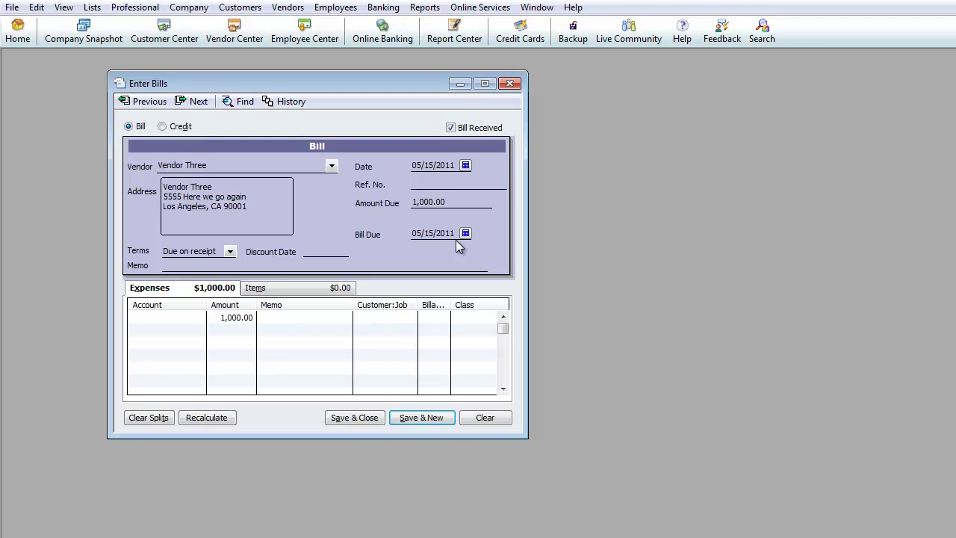
pyautogui.write('11025BAC11')
pyautogui.press('Tab')
pyautogui.press('Tab')
pyautogui.press('Tab')
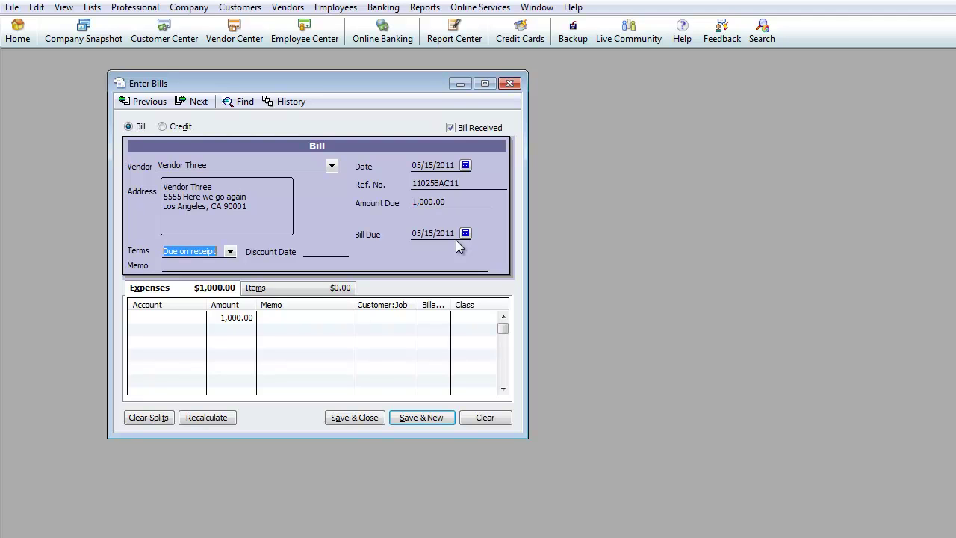
pyautogui.press('Tab')
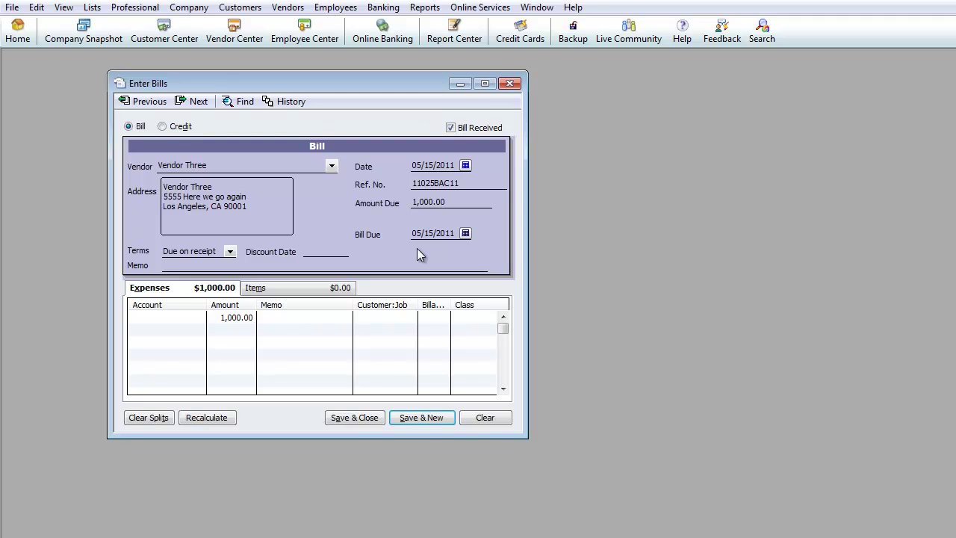
pyautogui.write('Merchandise')
pyautogui.press('Tab')
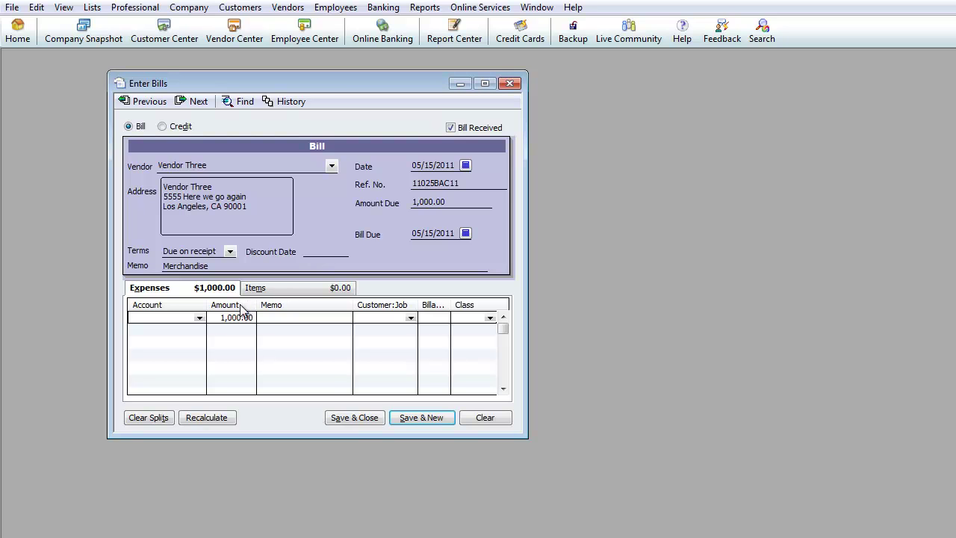
# - Charge the first expense line to Contracted Services
pyautogui.click(200, 318)
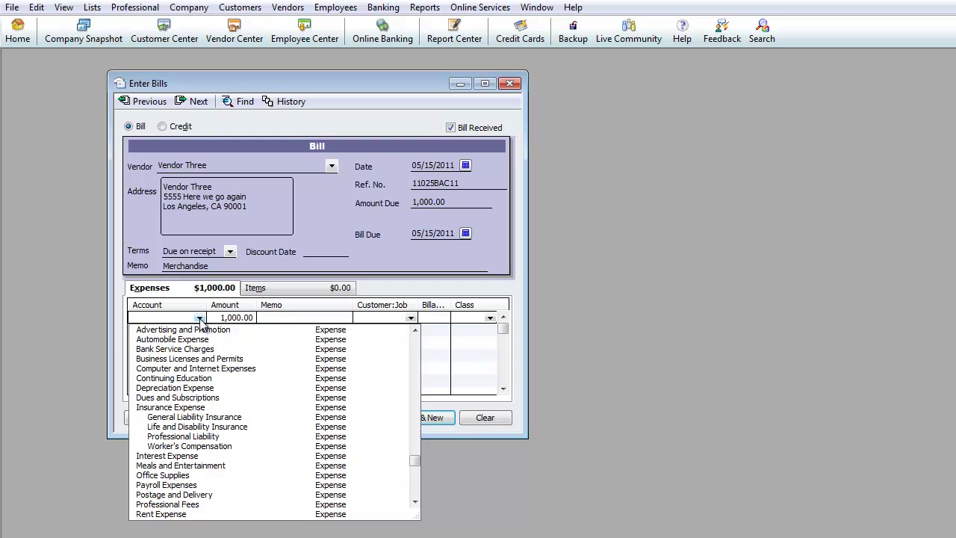
pyautogui.scroll(1, 417, 461)
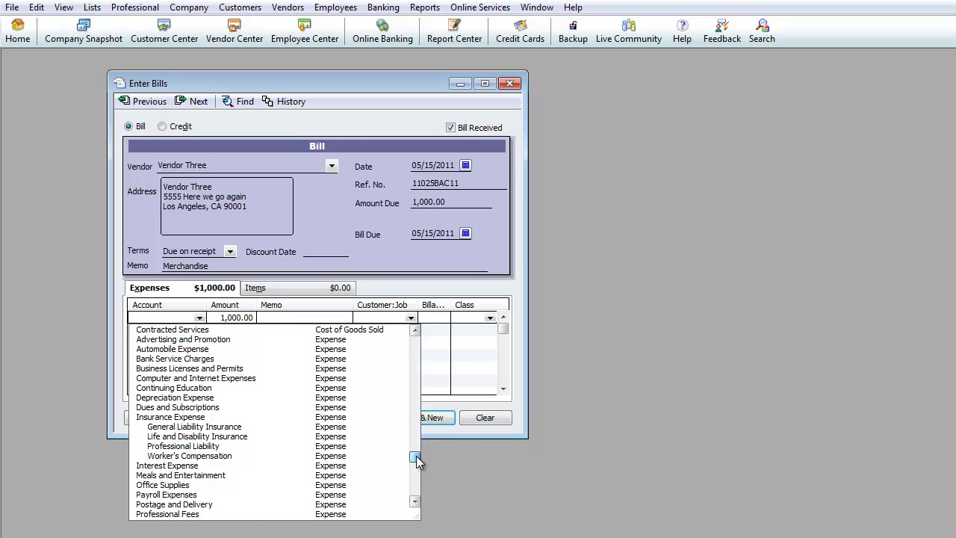
pyautogui.moveTo(416, 461); pyautogui.dragTo(431, 398)
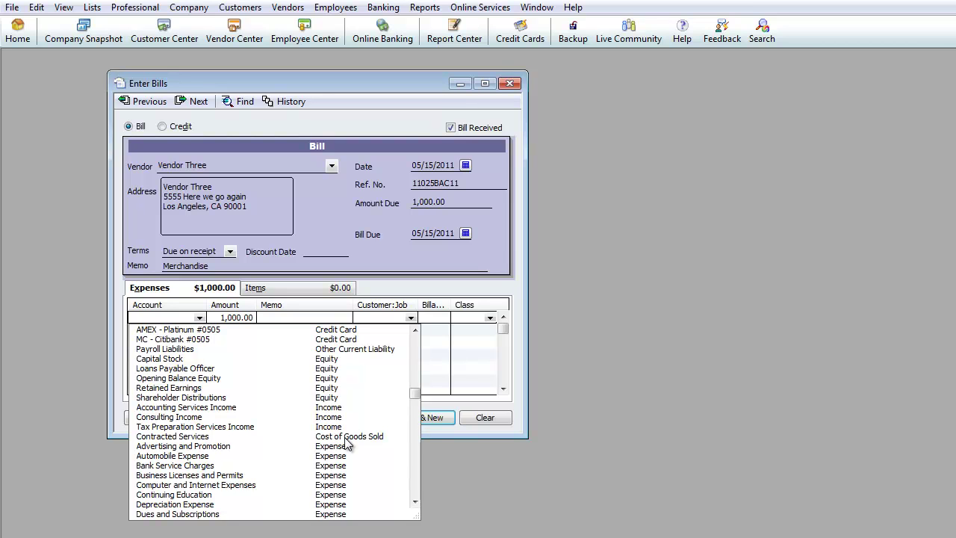
pyautogui.click(346, 437)
# - Reopen the expense line's account list and scroll to the < Add New > option
pyautogui.click(199, 318)
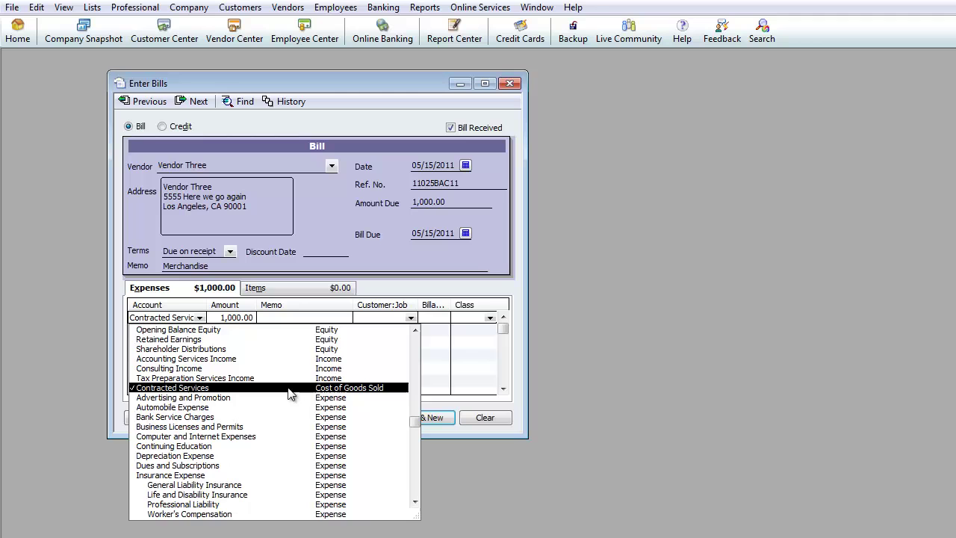
pyautogui.scroll(-1, 251, 415)
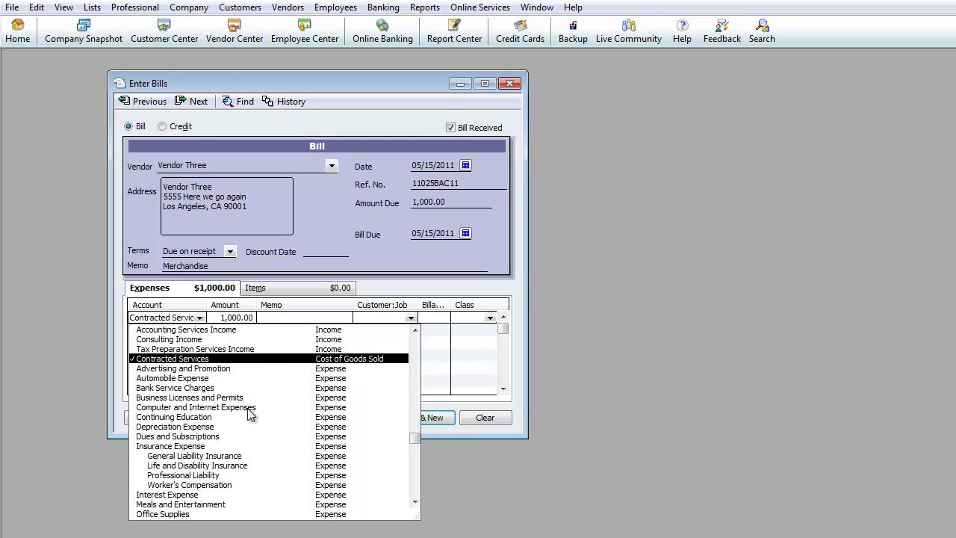
pyautogui.scroll(-1, 253, 413)
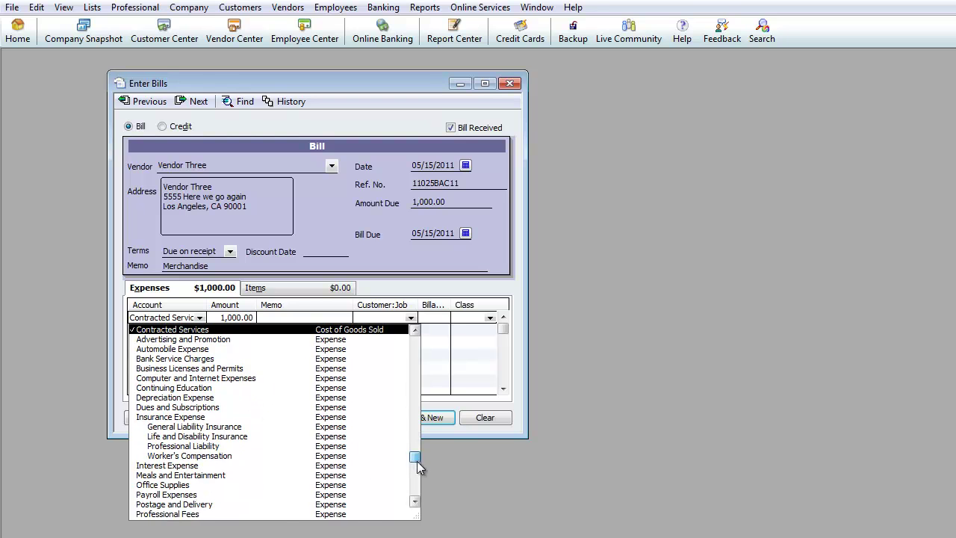
pyautogui.moveTo(415, 457); pyautogui.dragTo(404, 358)
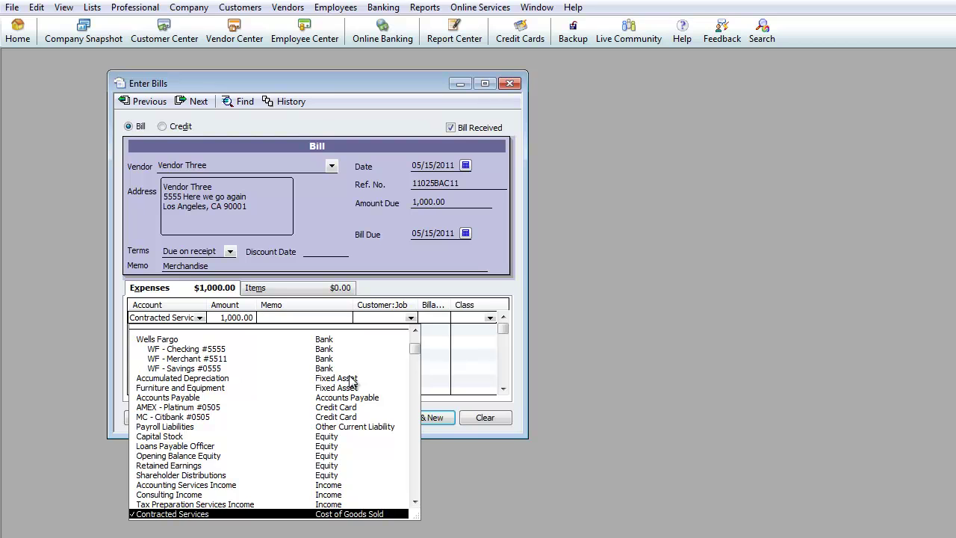
pyautogui.click(415, 333)
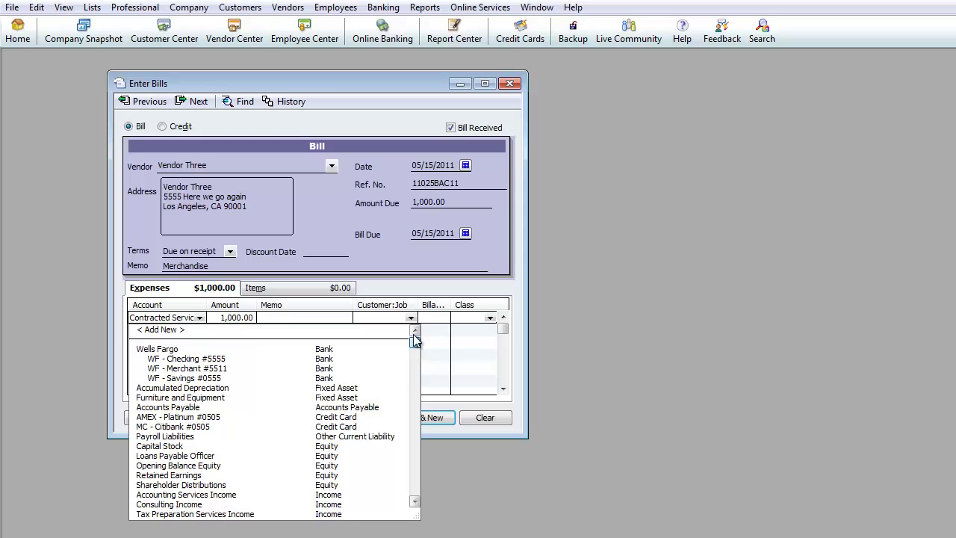
# - Add a new Other Current Asset account named Computers for the expense line
pyautogui.click(158, 330)
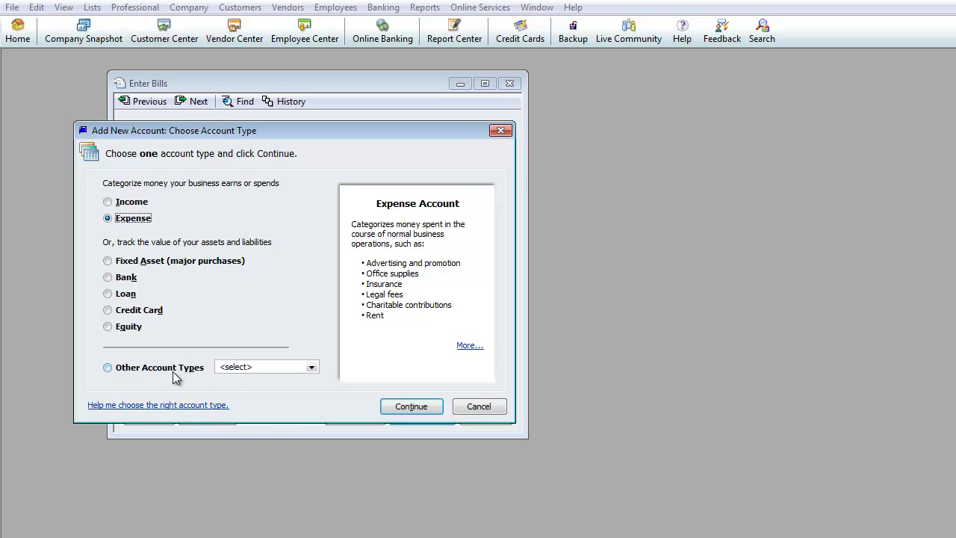
pyautogui.click(146, 368)
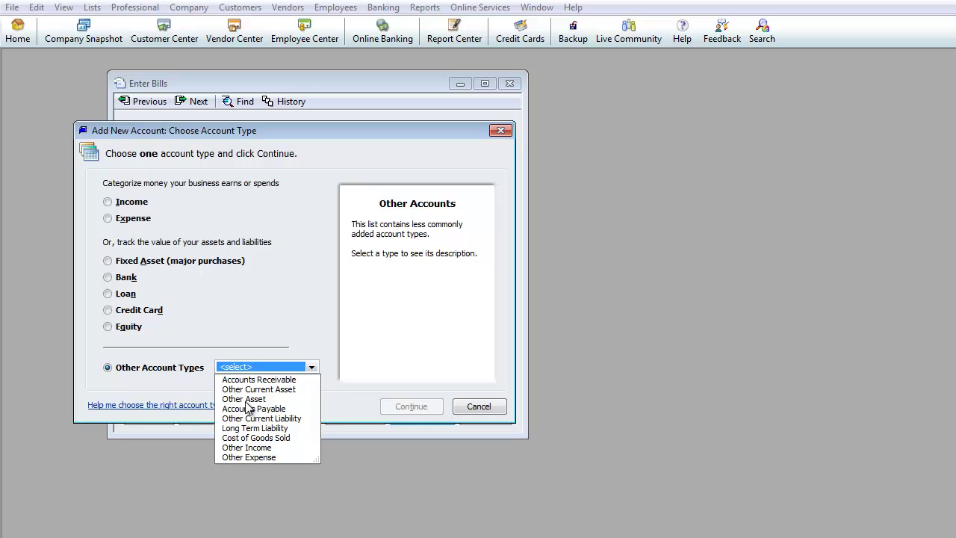
pyautogui.click(267, 389)
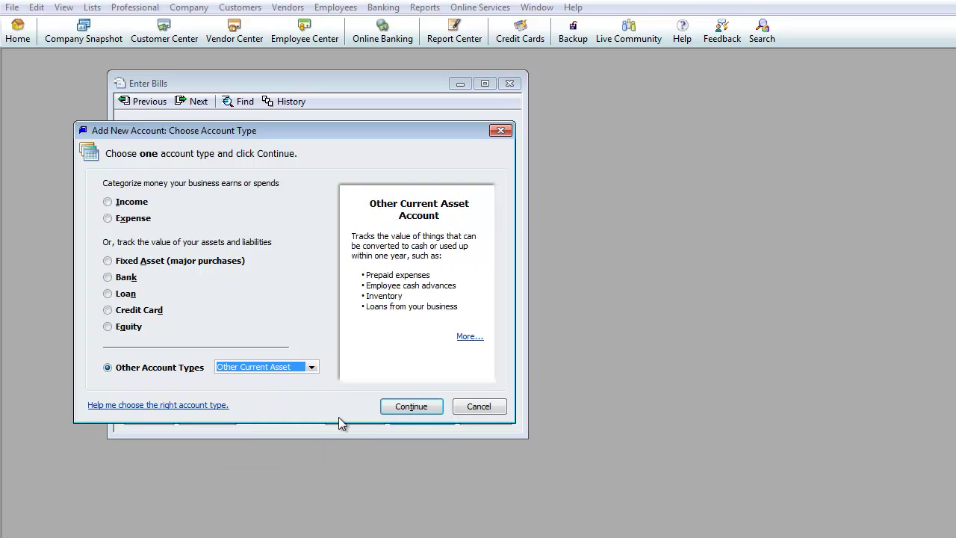
pyautogui.click(399, 409)
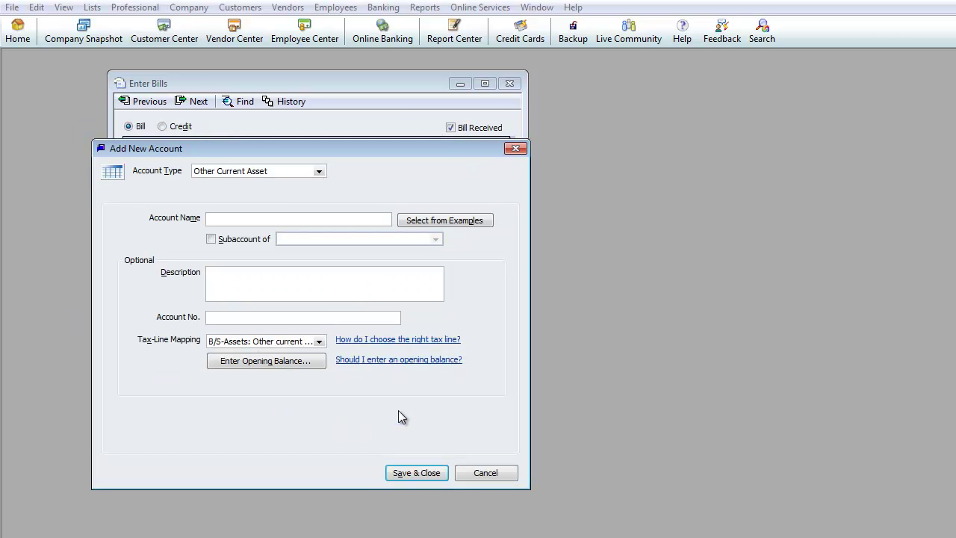
pyautogui.write('Computers')
pyautogui.click(415, 472)
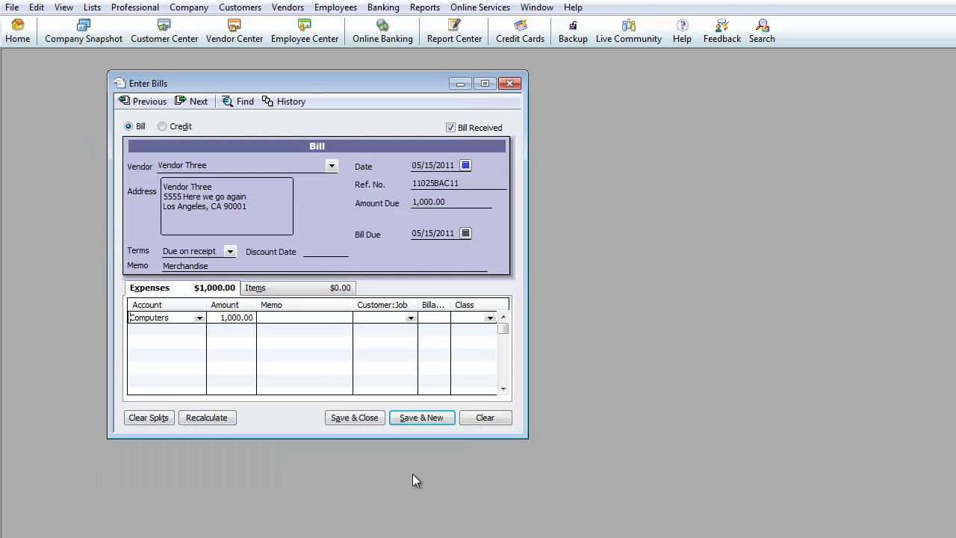
pyautogui.click(199, 318)
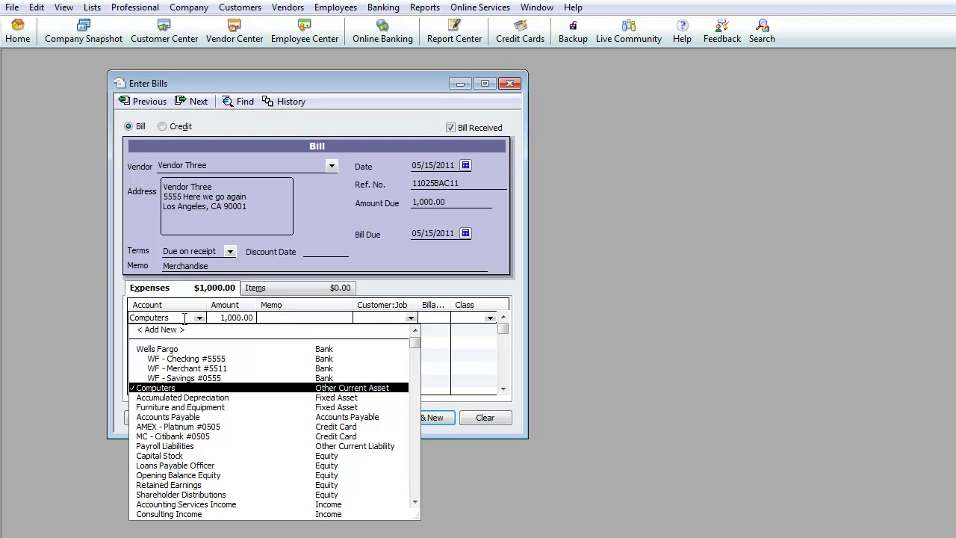
pyautogui.click(218, 318)
pyautogui.click(218, 318)
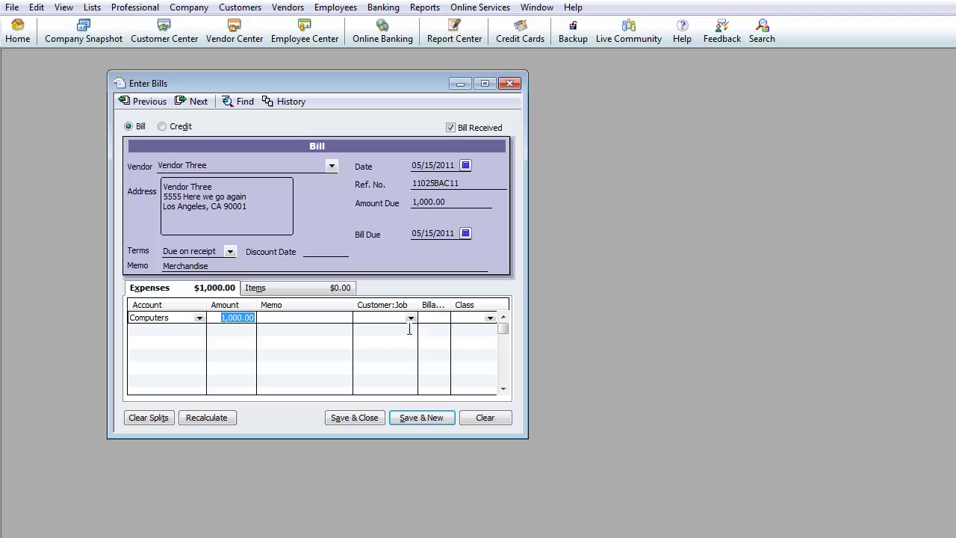
pyautogui.press('Tab')
pyautogui.click(411, 319)
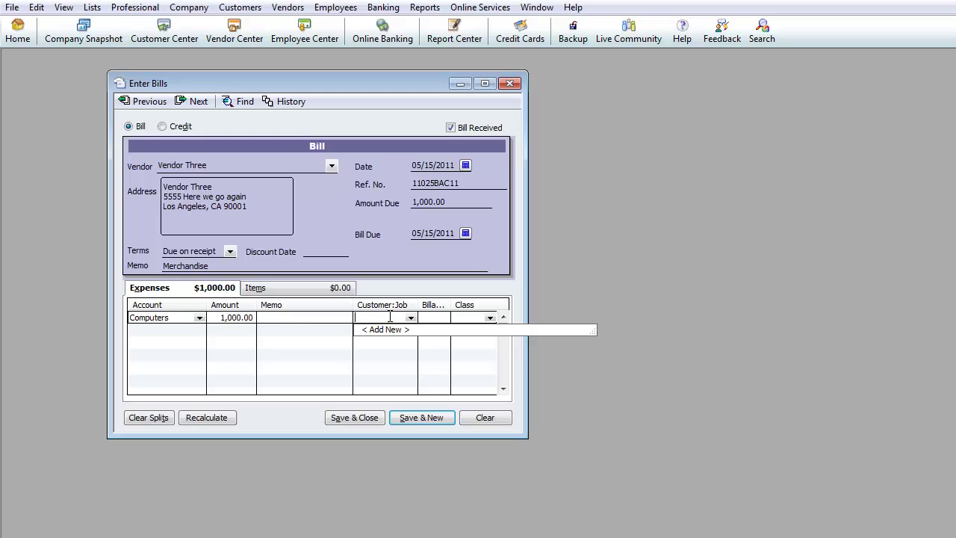
pyautogui.click(306, 320)
pyautogui.click(172, 318)
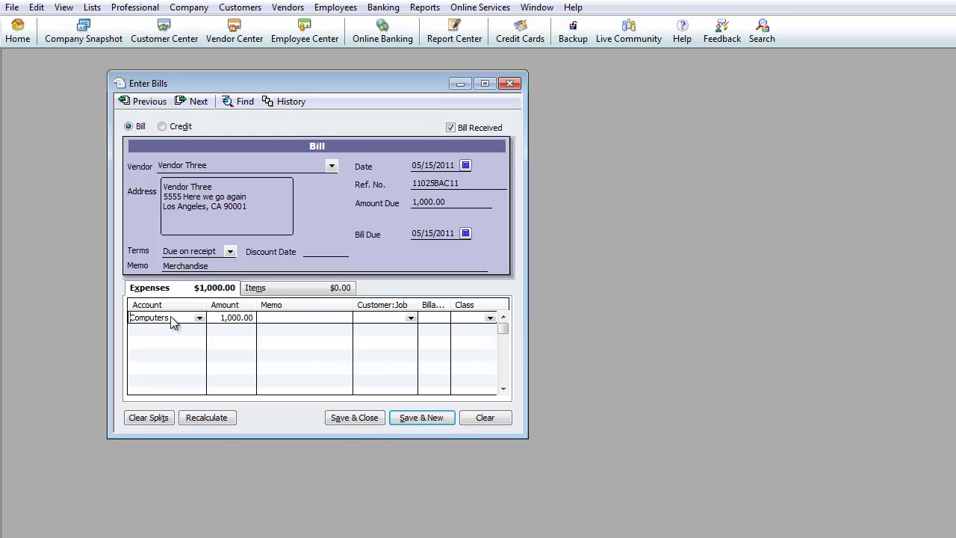
pyautogui.click(385, 318)
# - Save the Vendor Three bill with Save & New to open a blank bill
pyautogui.click(419, 422)
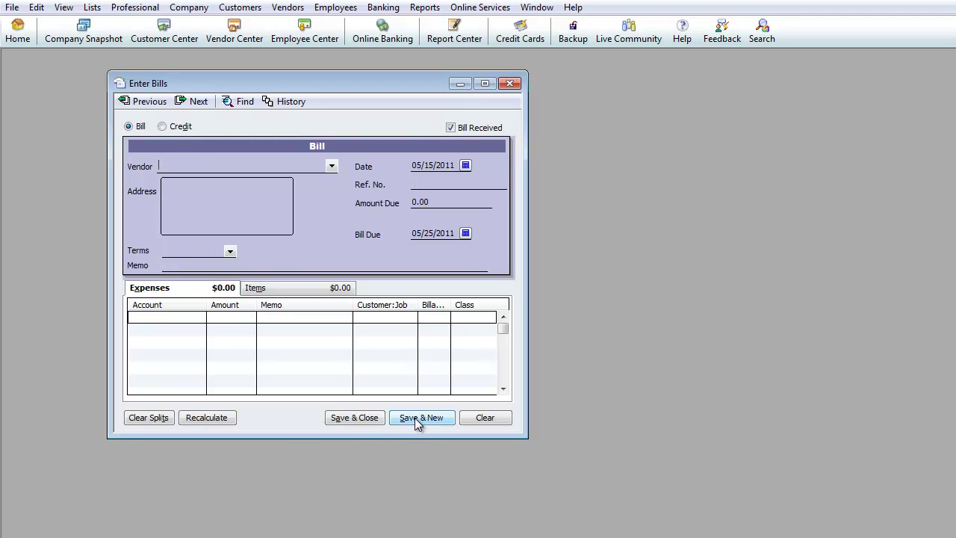